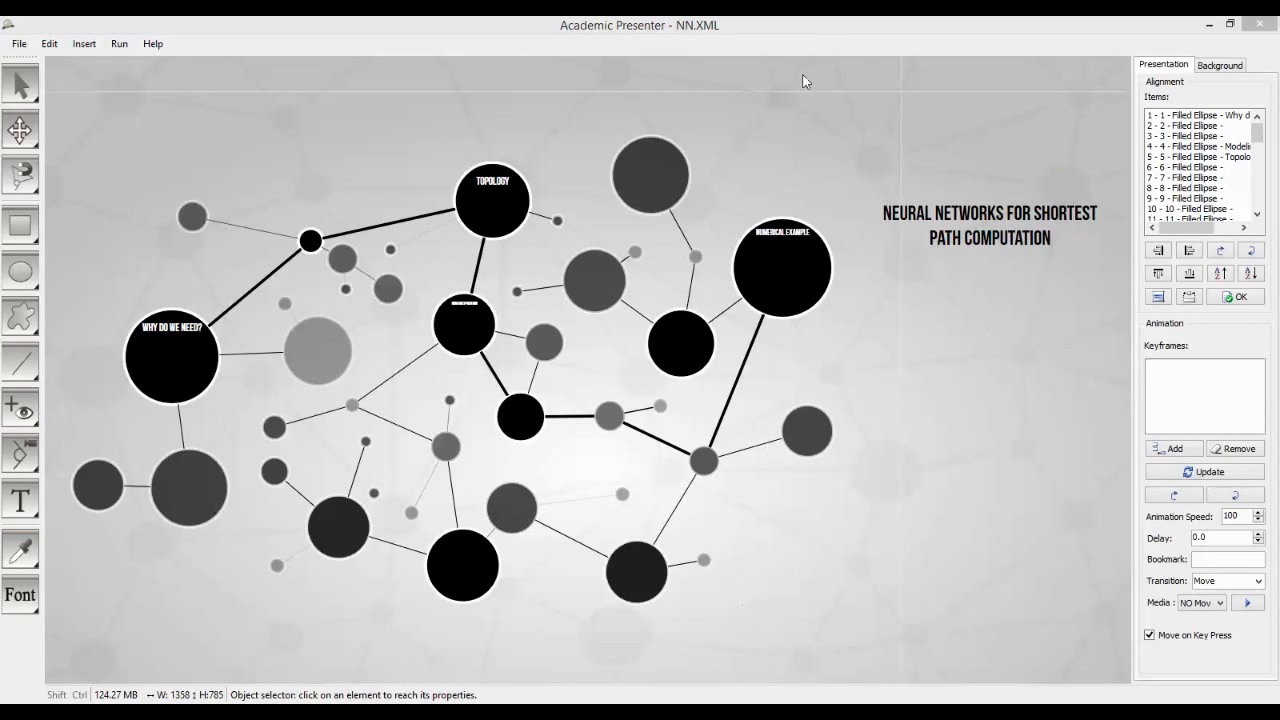
- Focus Academic Presenter and look through the Insert list without adding anything
click(818, 29)
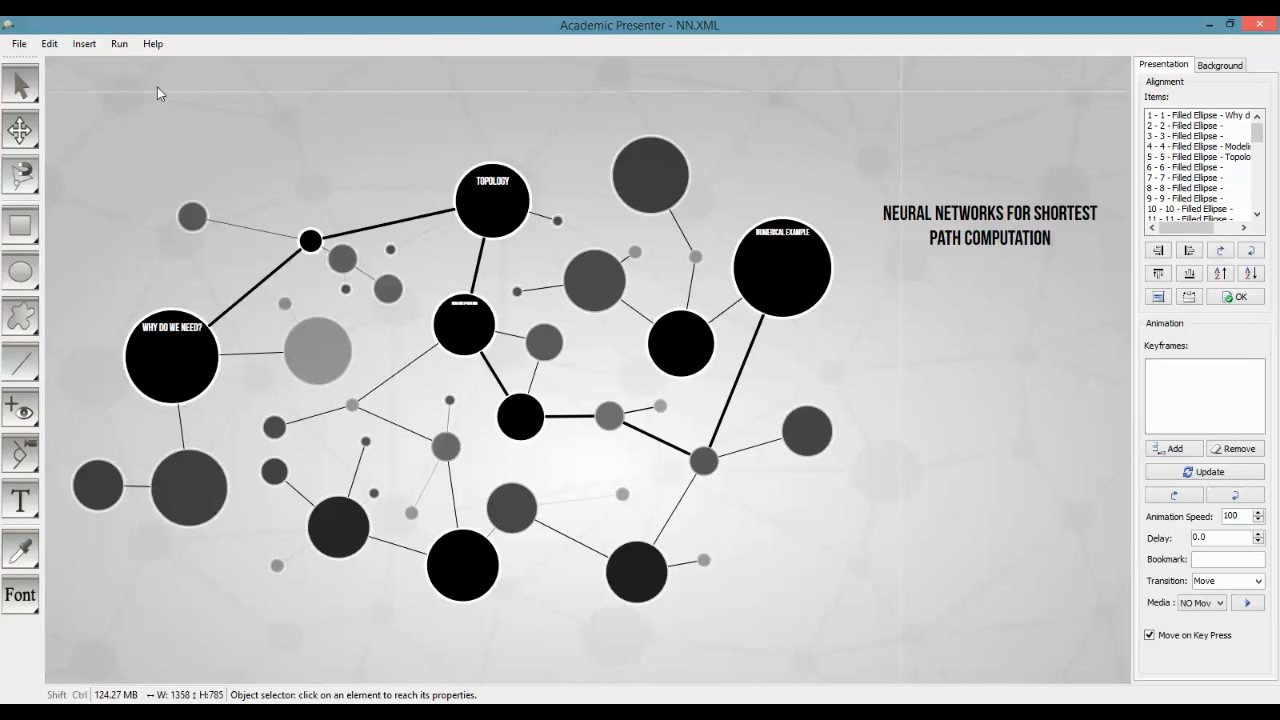
click(86, 47)
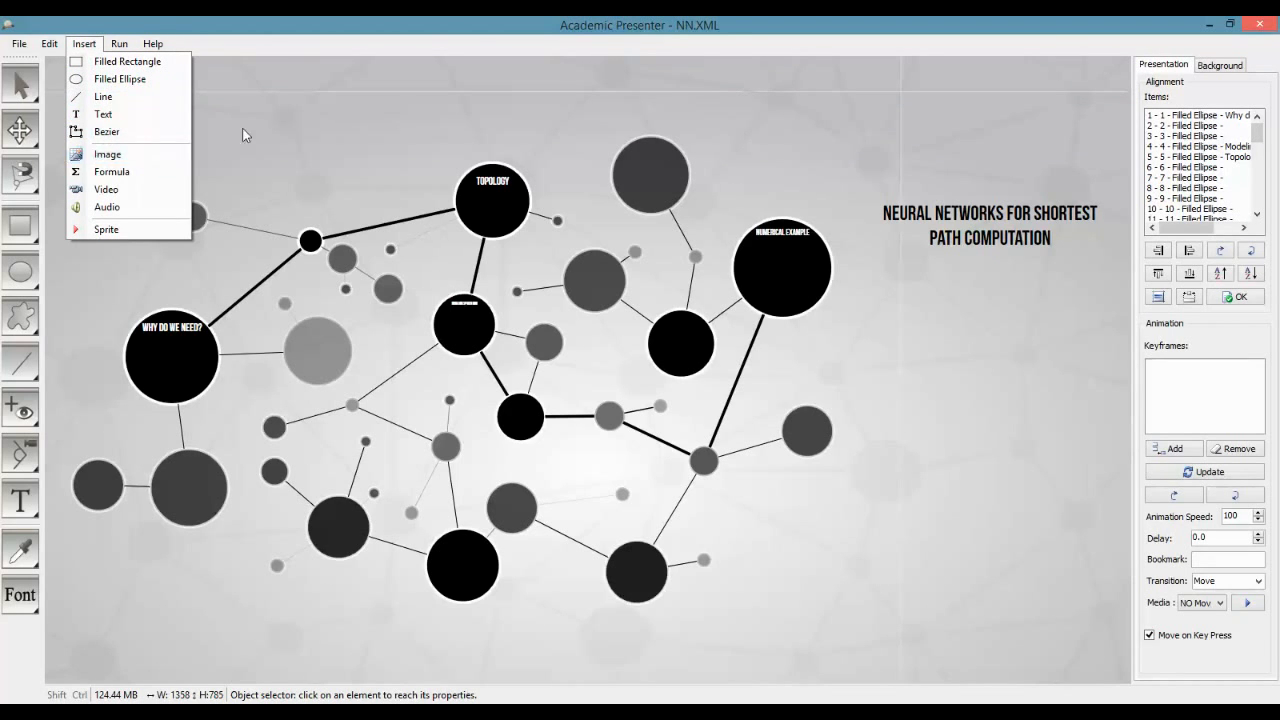
click(333, 154)
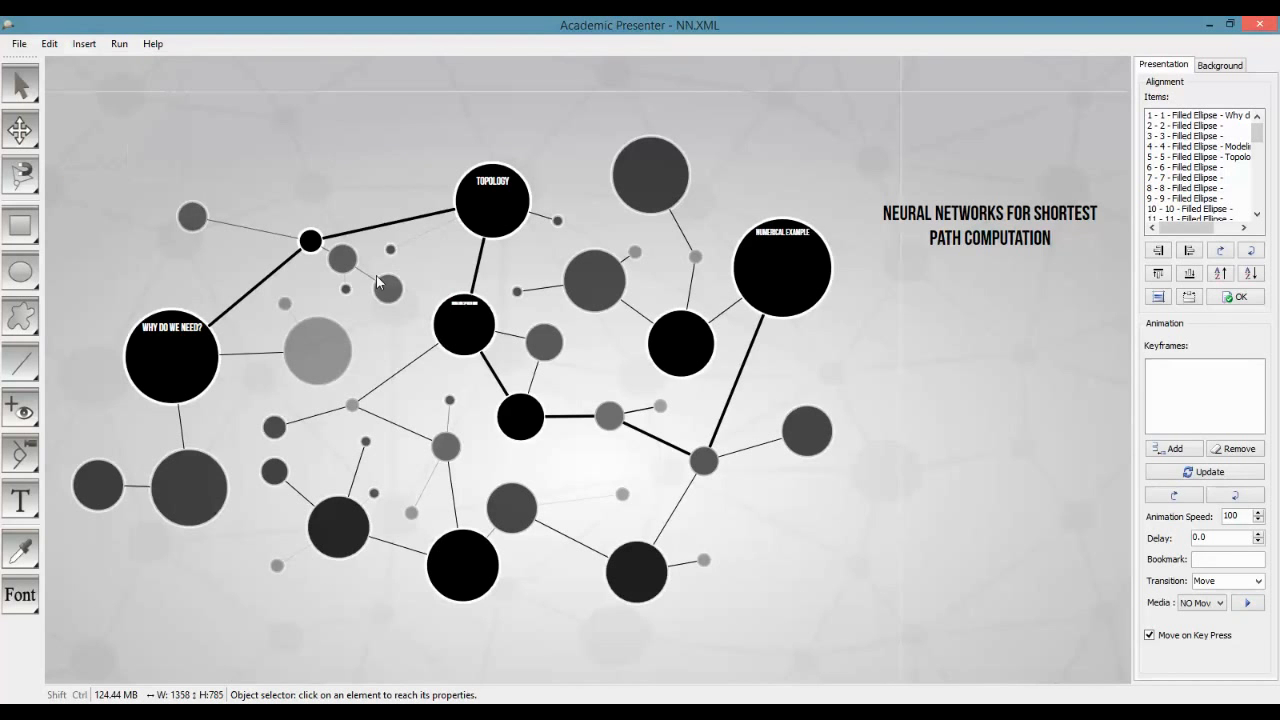
- Zoom and pan around the circle network, then switch to the Pixlr browser window
scroll(160, 330, up, 5)
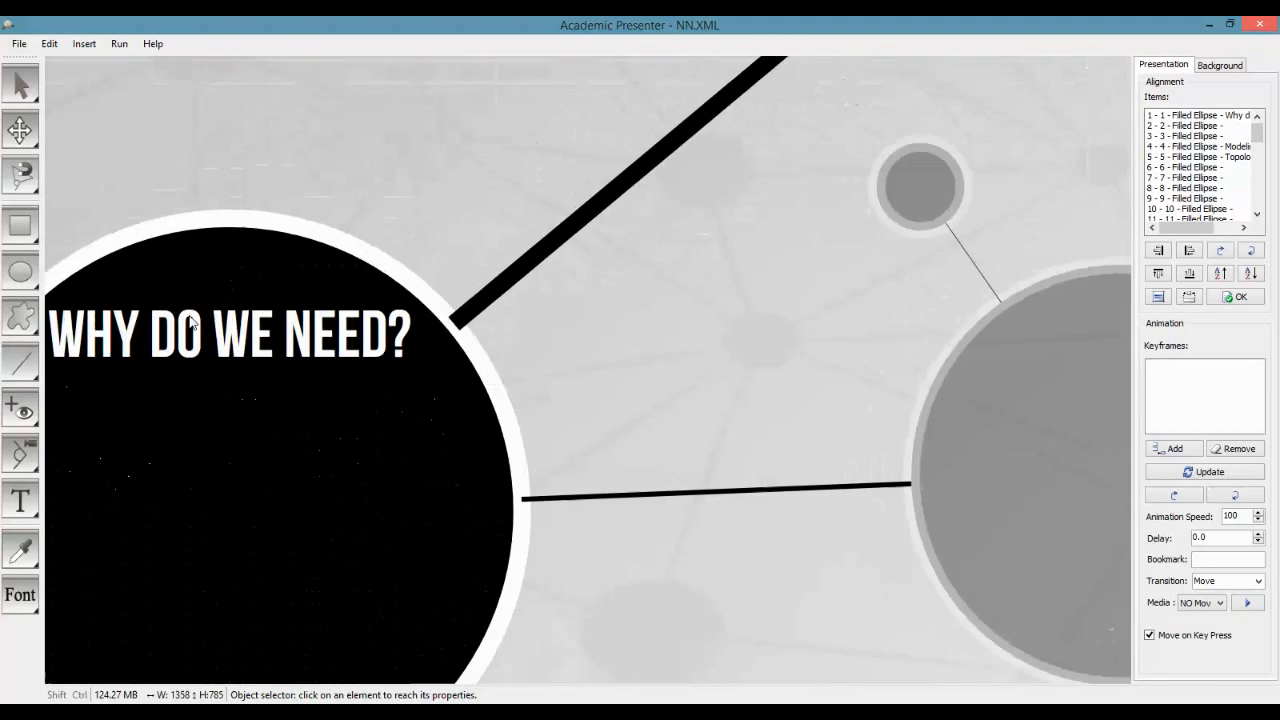
scroll(192, 322, down, 5)
click(522, 205)
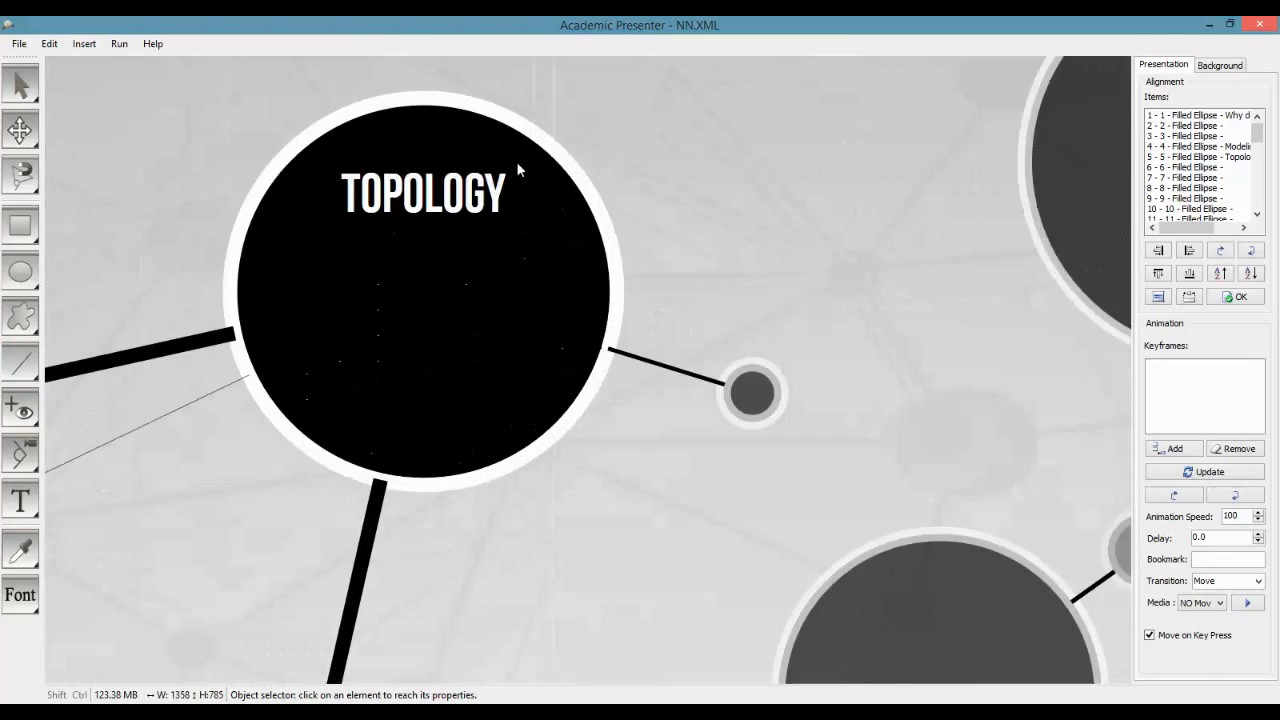
scroll(577, 163, down, 10)
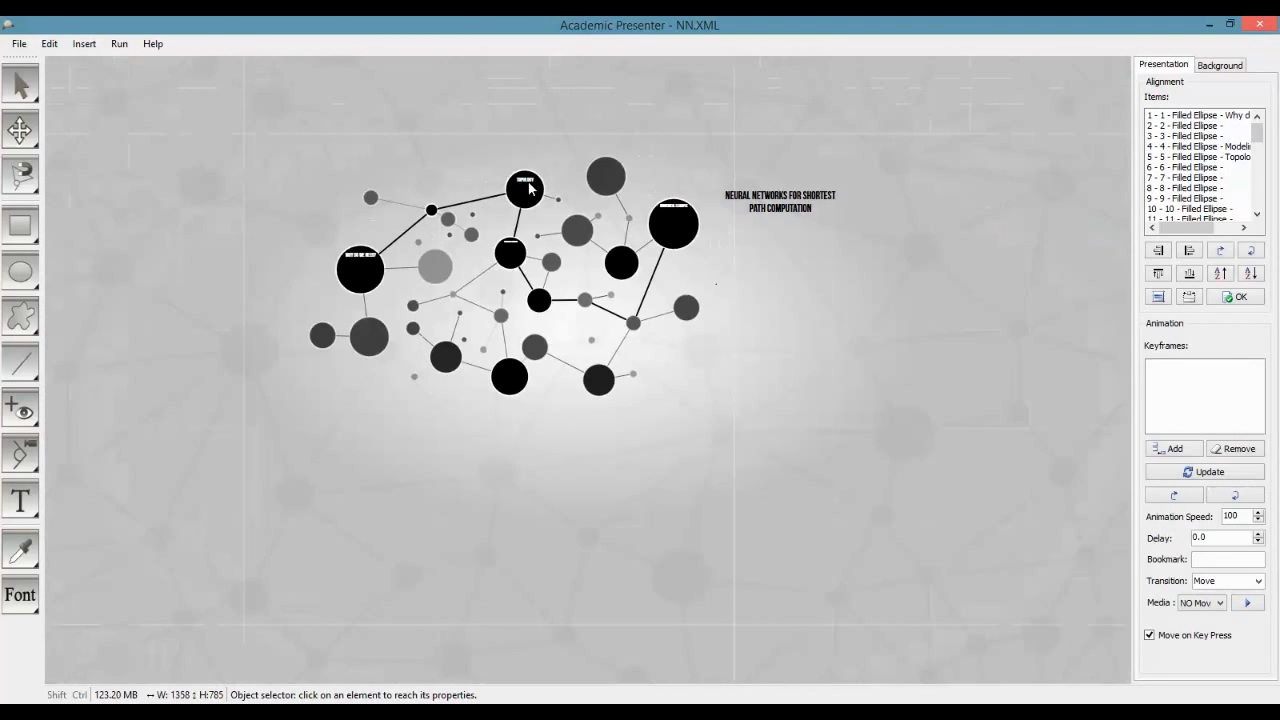
scroll(530, 188, up, 3)
scroll(500, 230, up, 2)
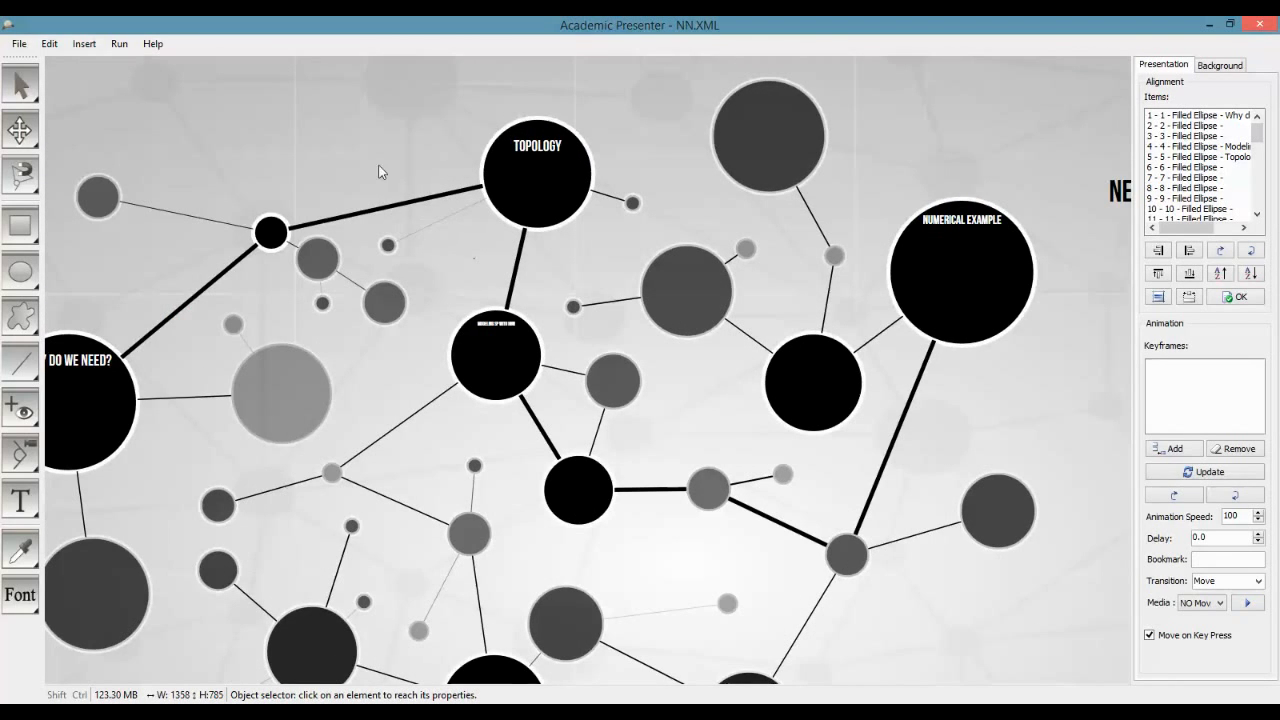
drag(380, 171, 454, 135)
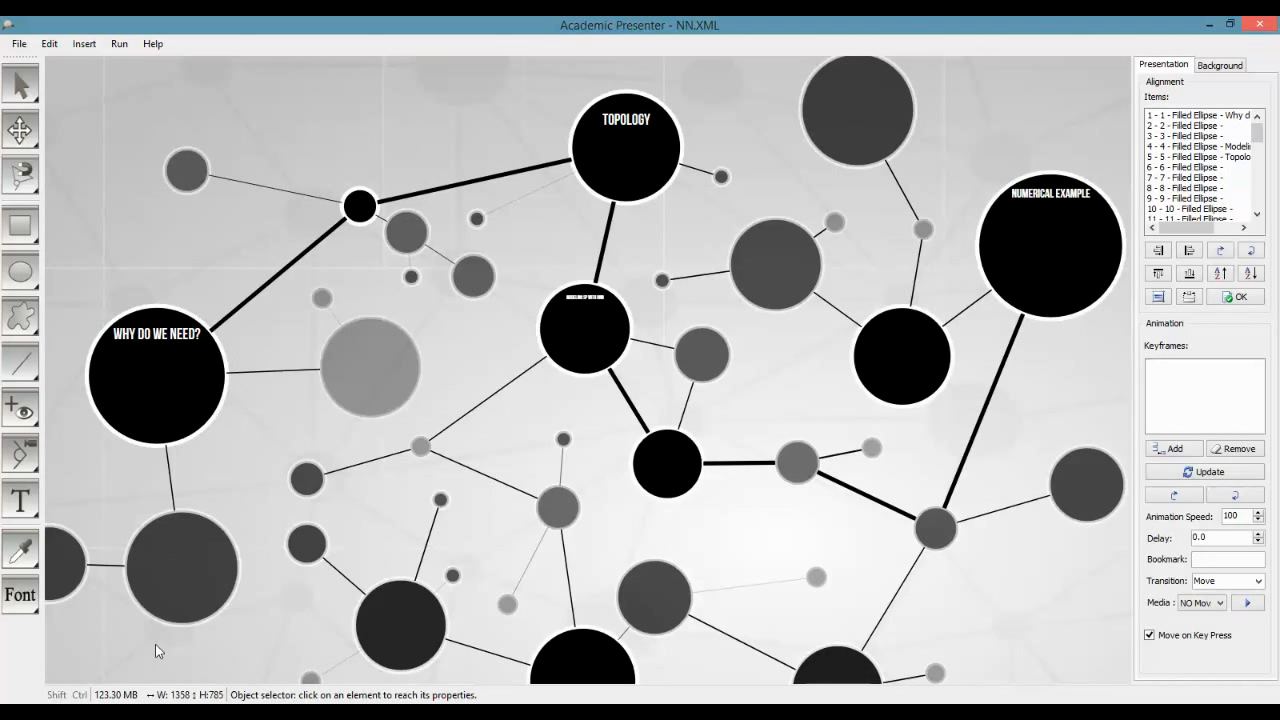
click(277, 630)
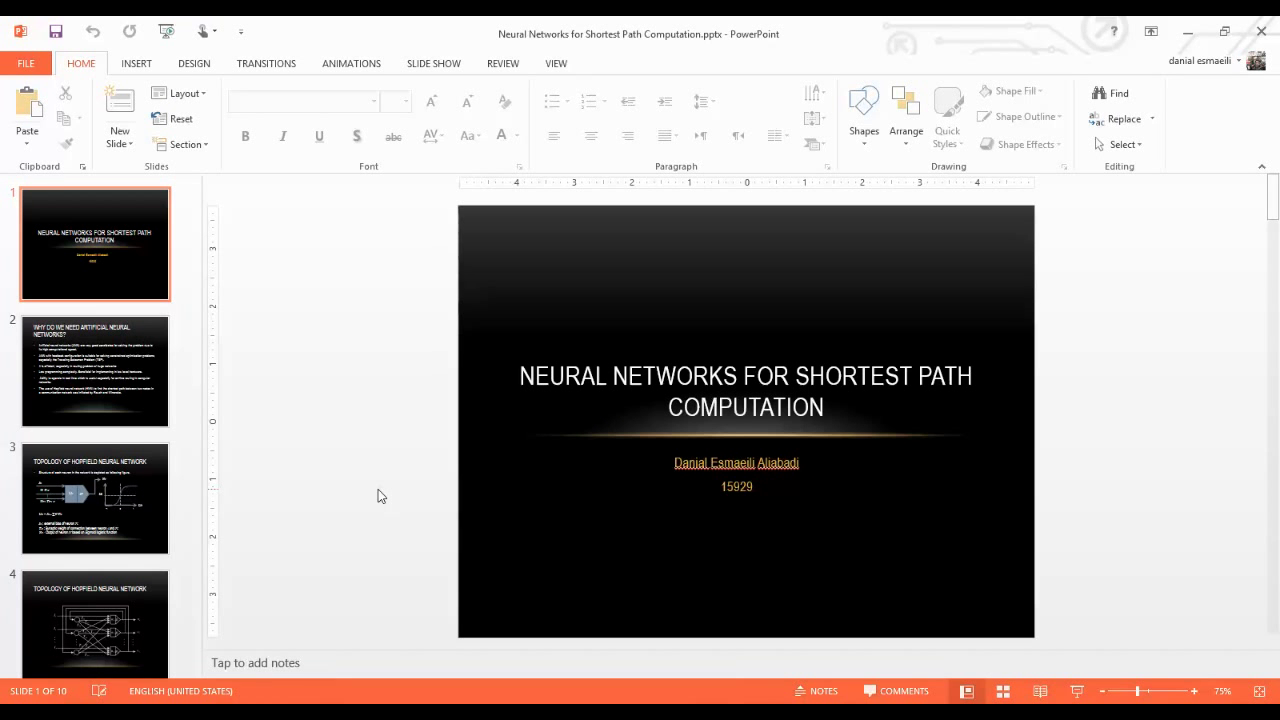
- Save the deck to the Desktop as JPEG, exporting all slides
scroll(130, 375, down, 3)
click(33, 66)
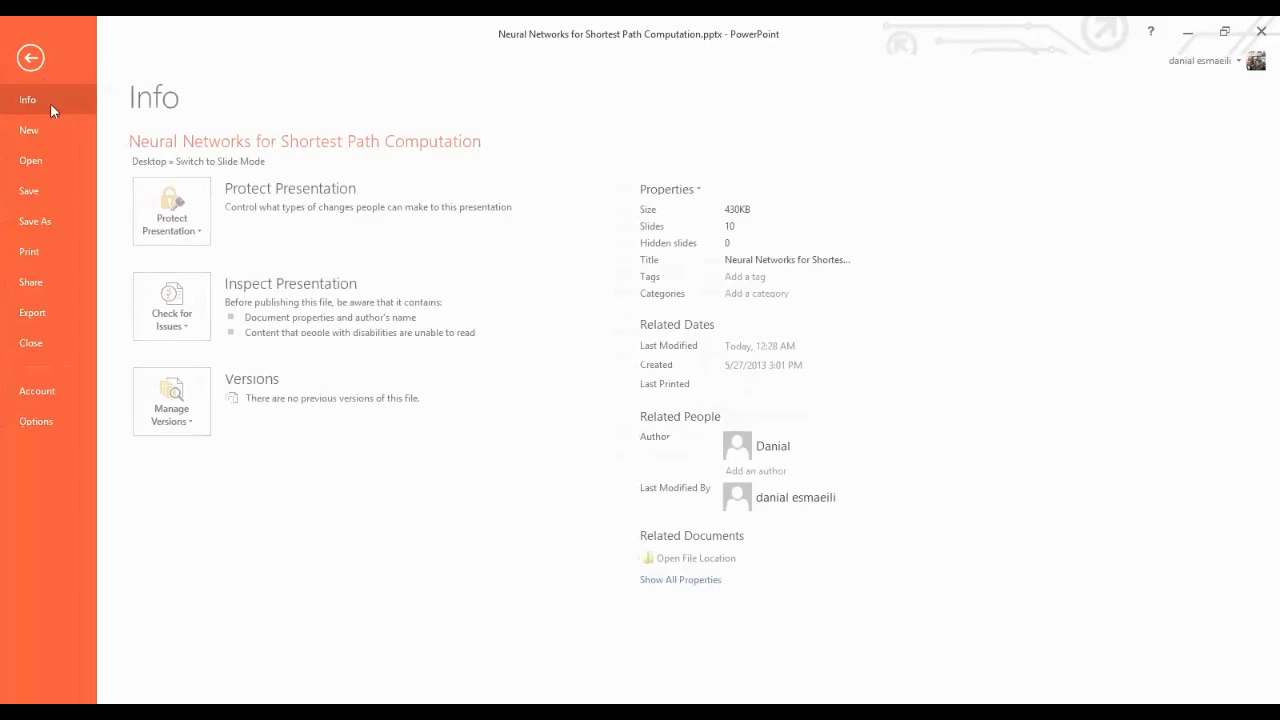
click(45, 222)
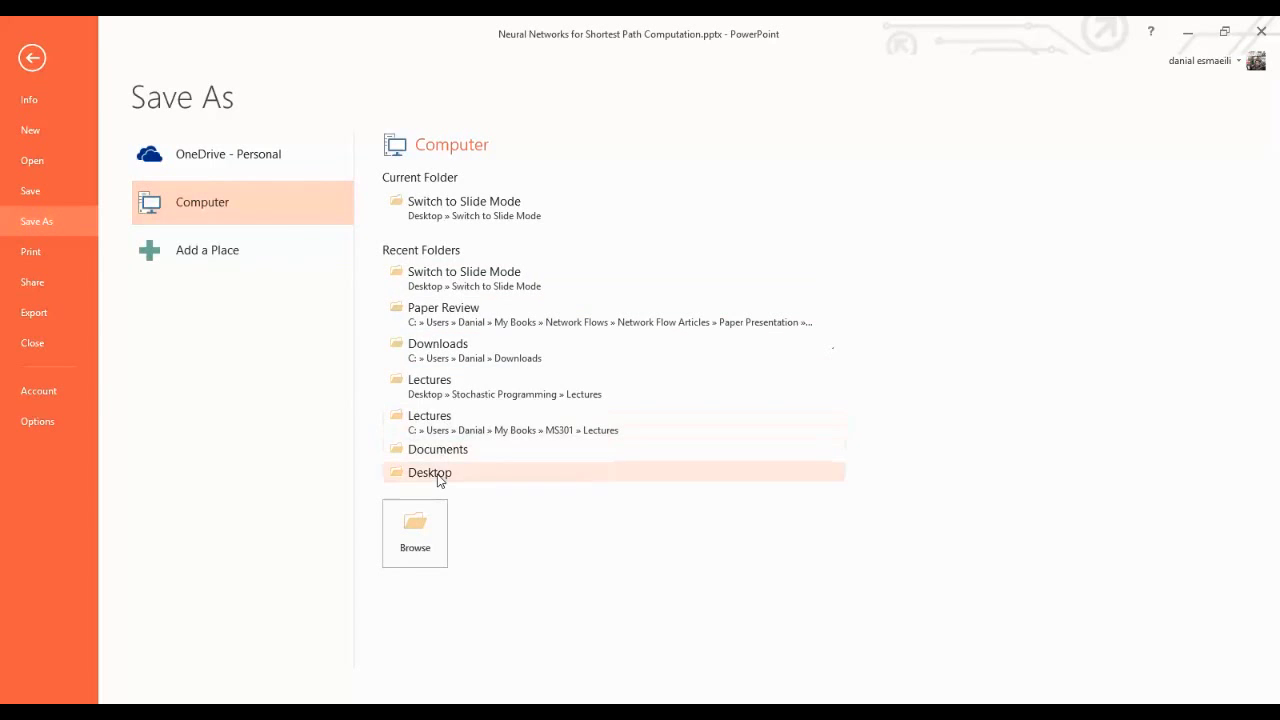
click(432, 472)
click(289, 310)
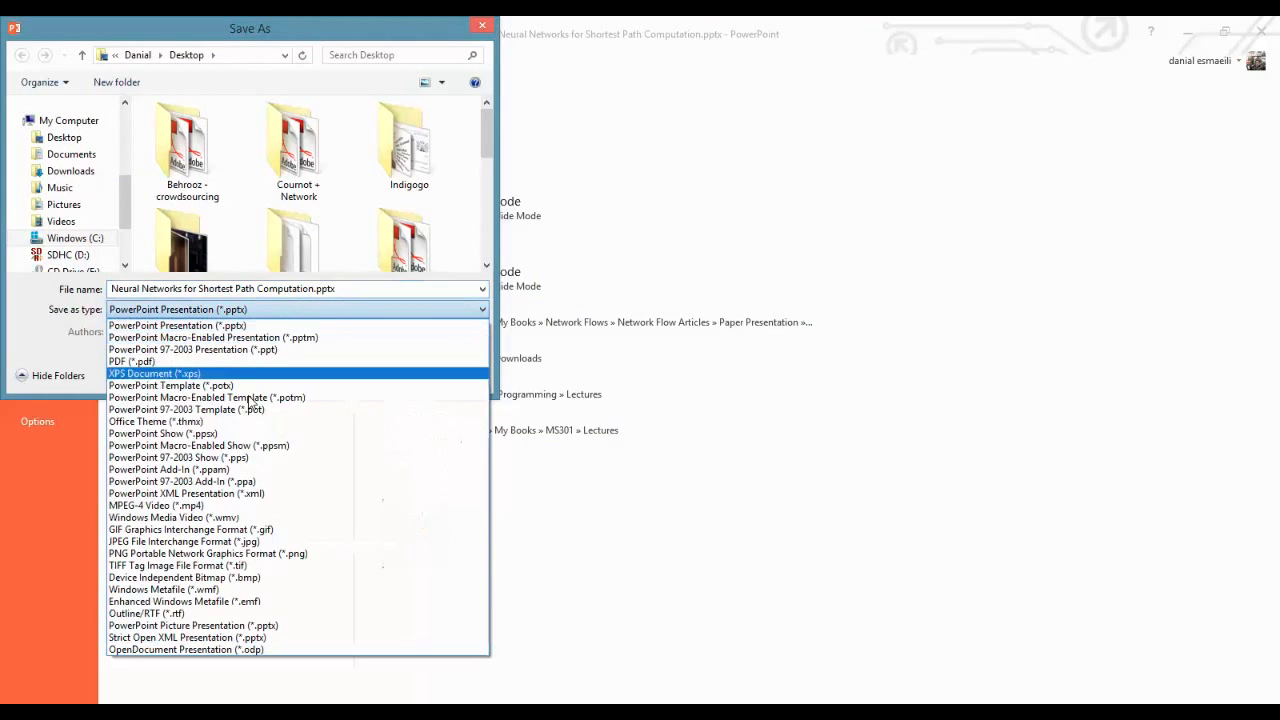
click(256, 545)
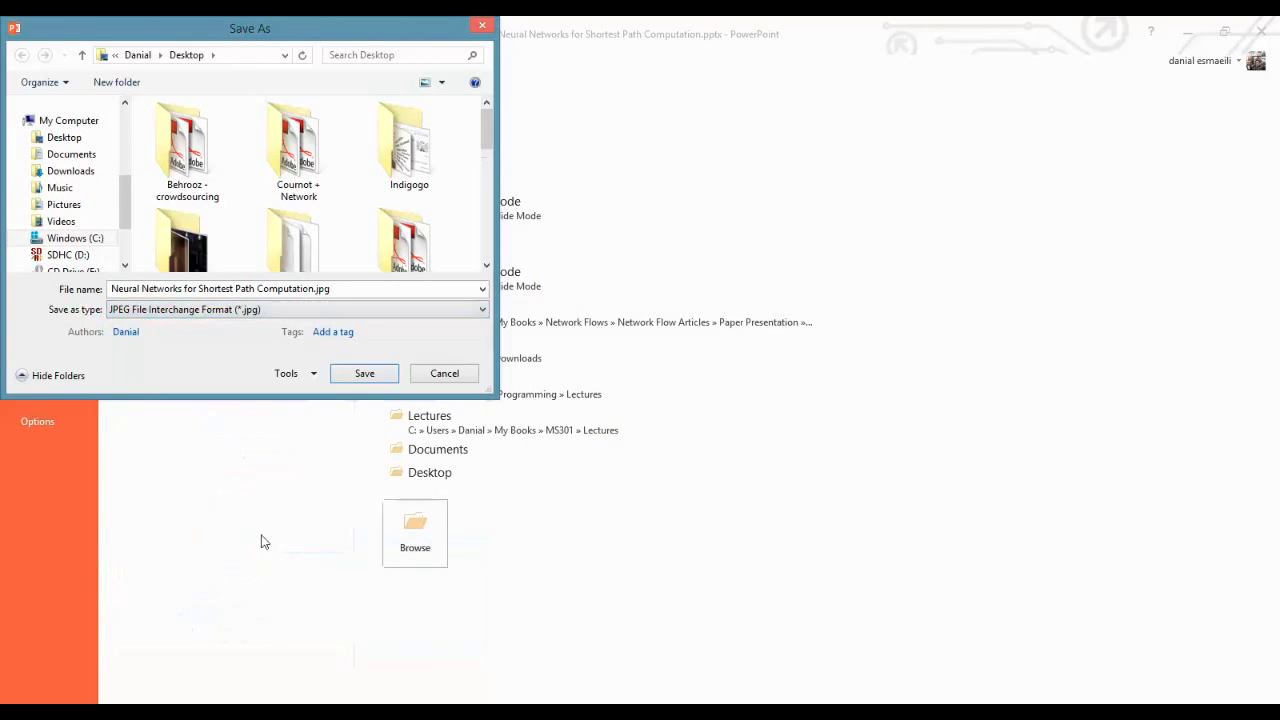
click(362, 372)
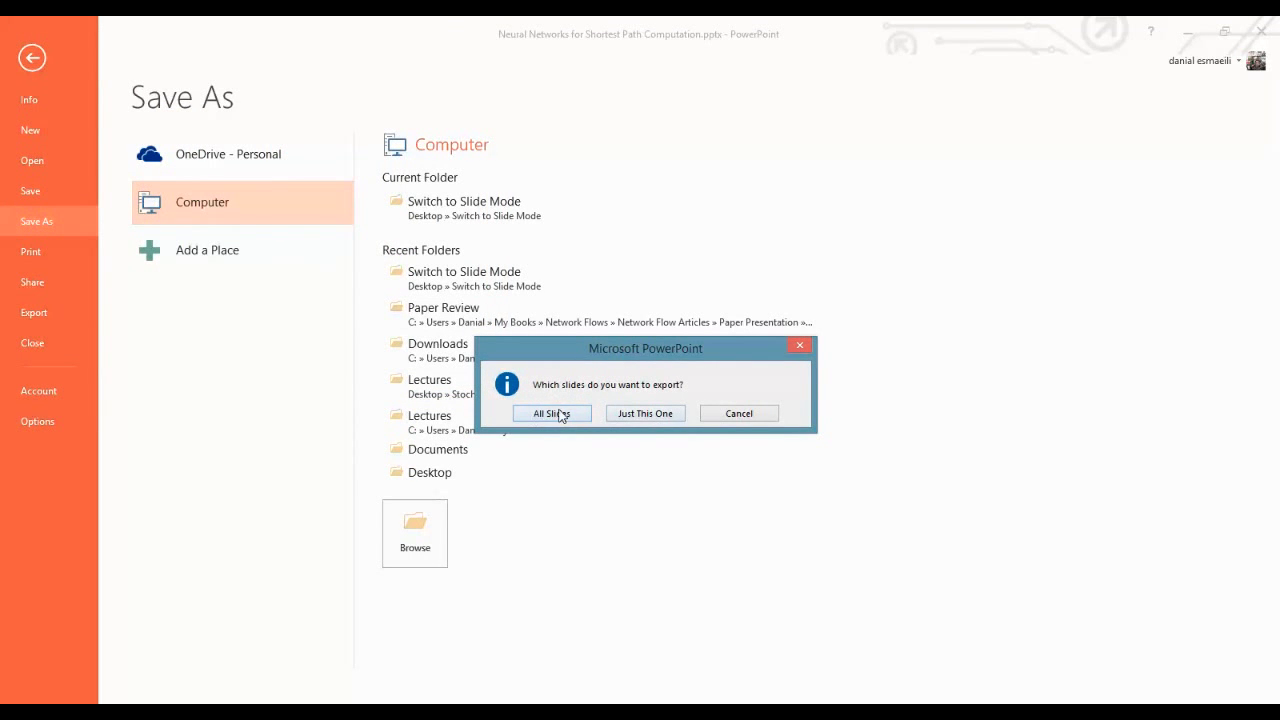
click(553, 416)
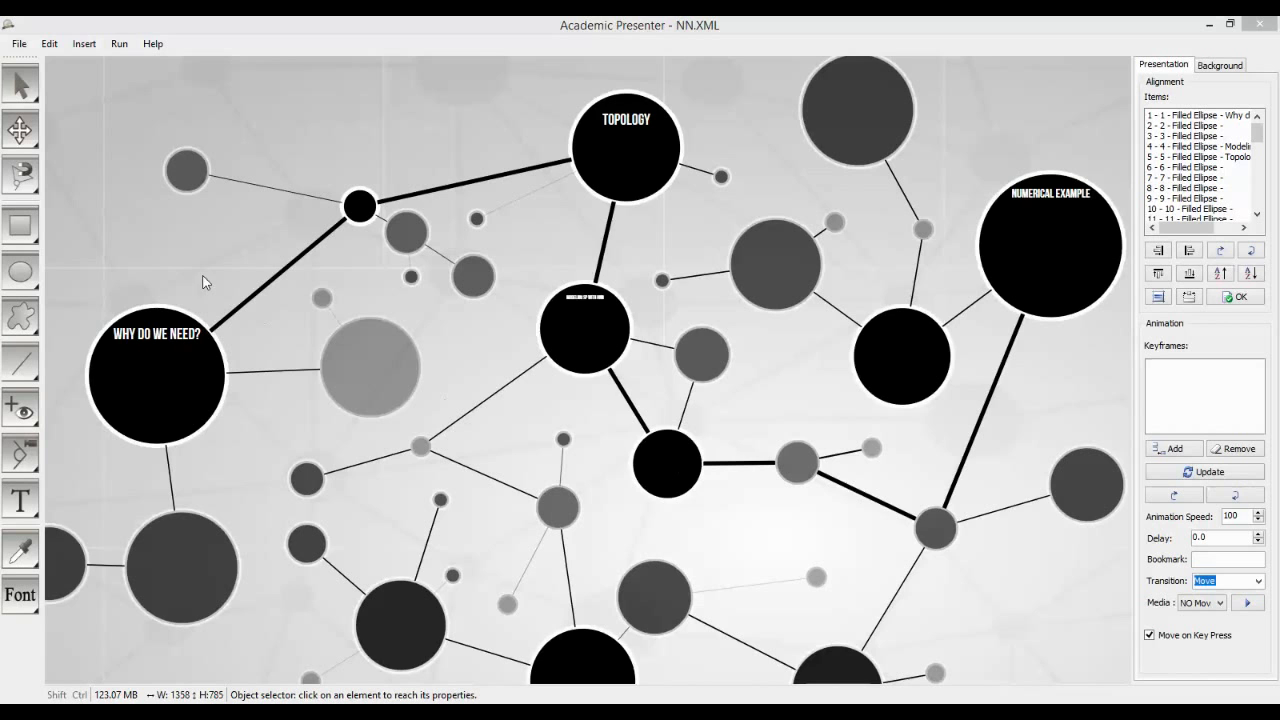
- Insert Slide2.JPG from the Neural Networks for Shortest Path Computation folder
scroll(122, 368, up, 2)
scroll(124, 373, up, 3)
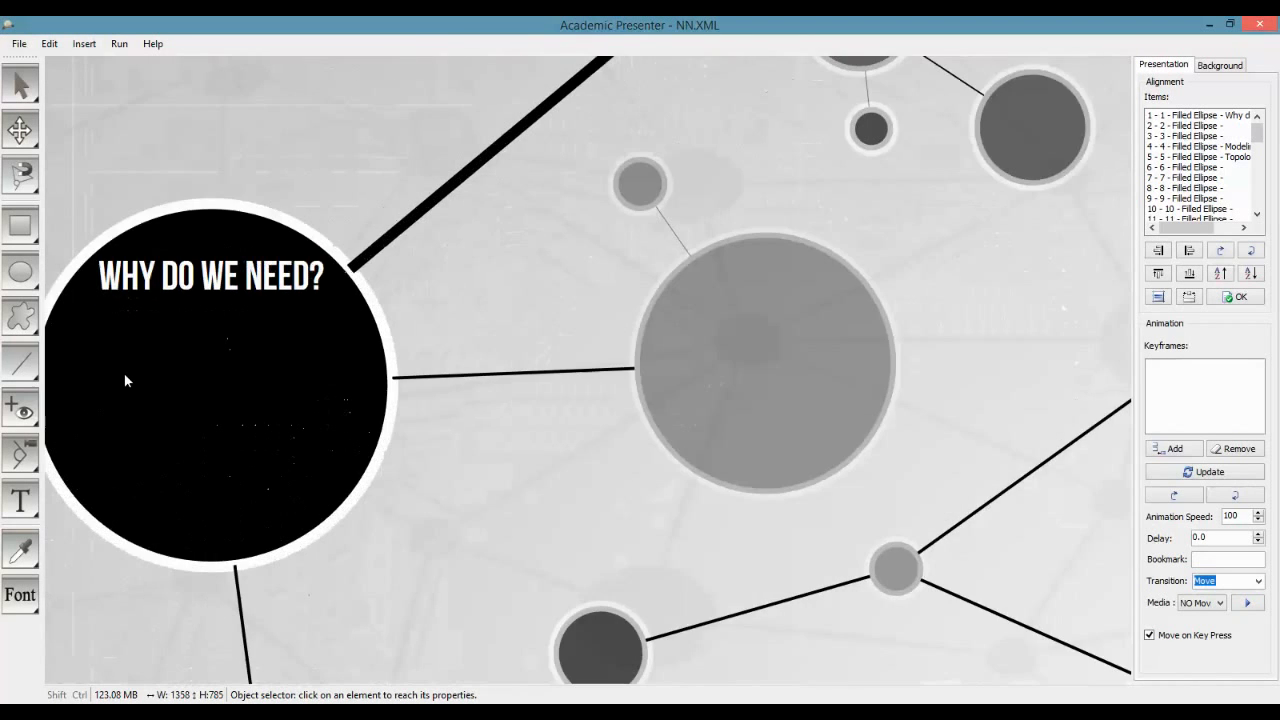
click(84, 44)
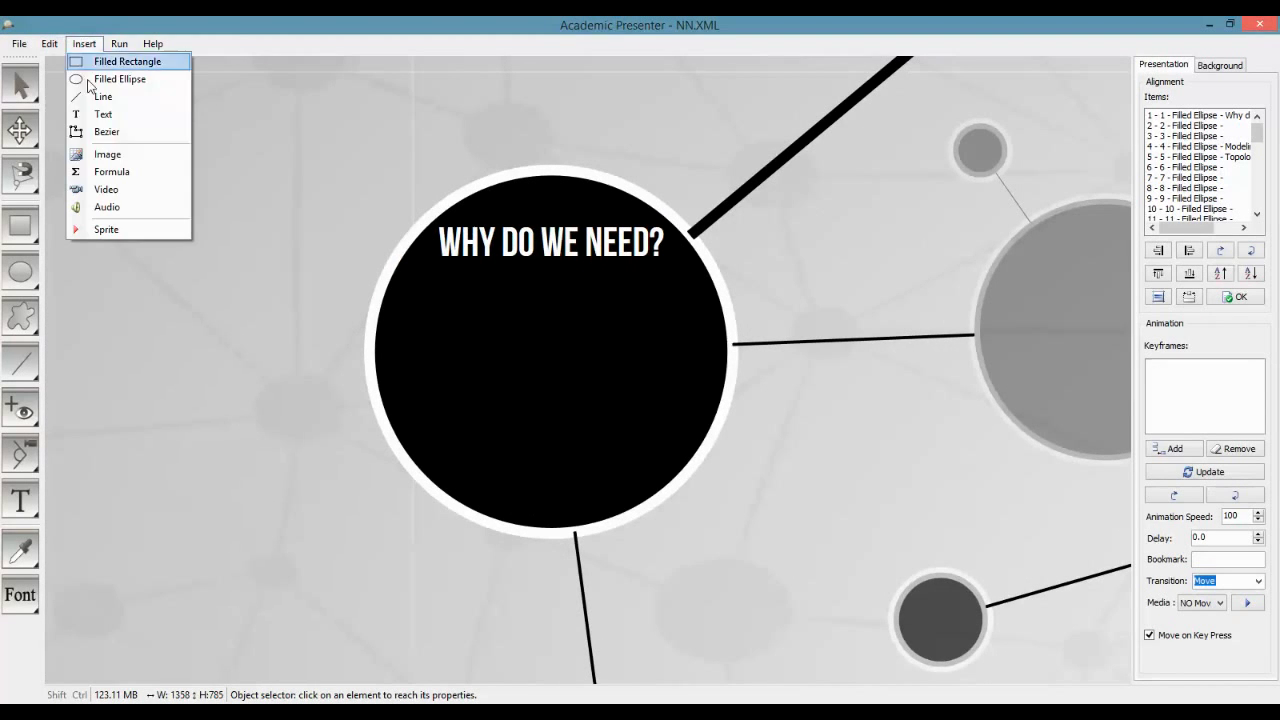
click(108, 155)
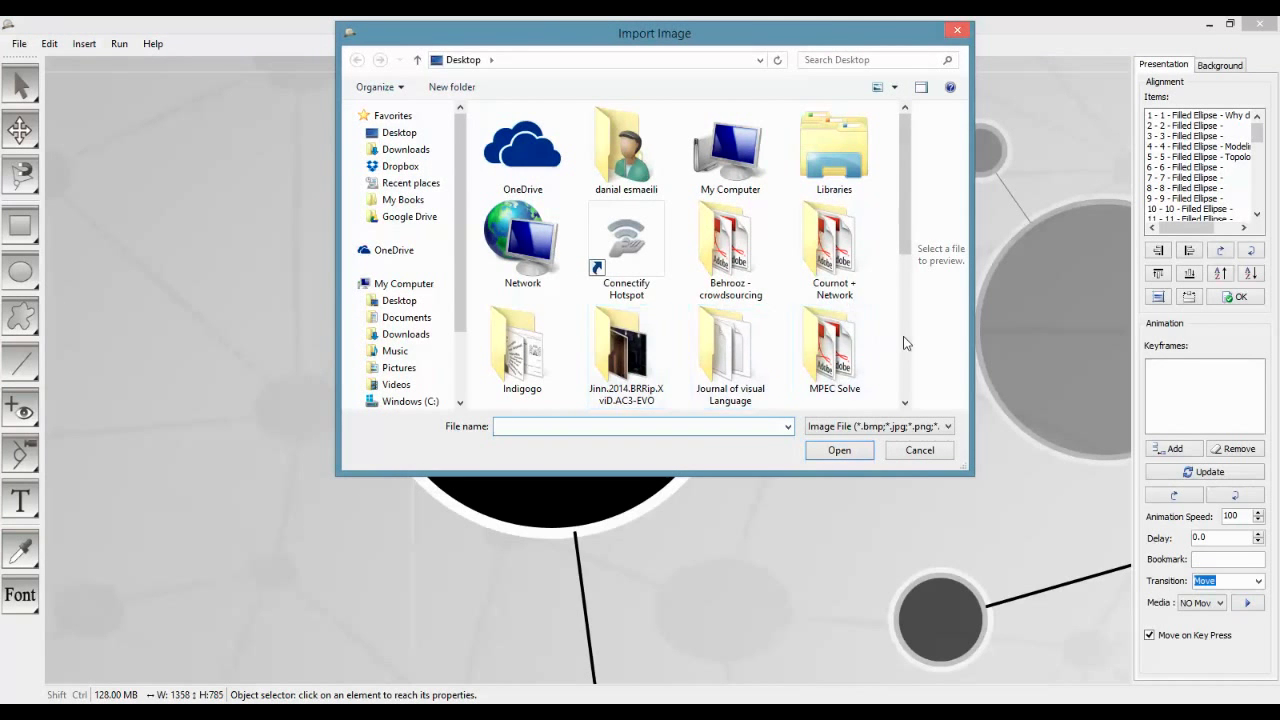
scroll(905, 343, down, 3)
double_click(840, 335)
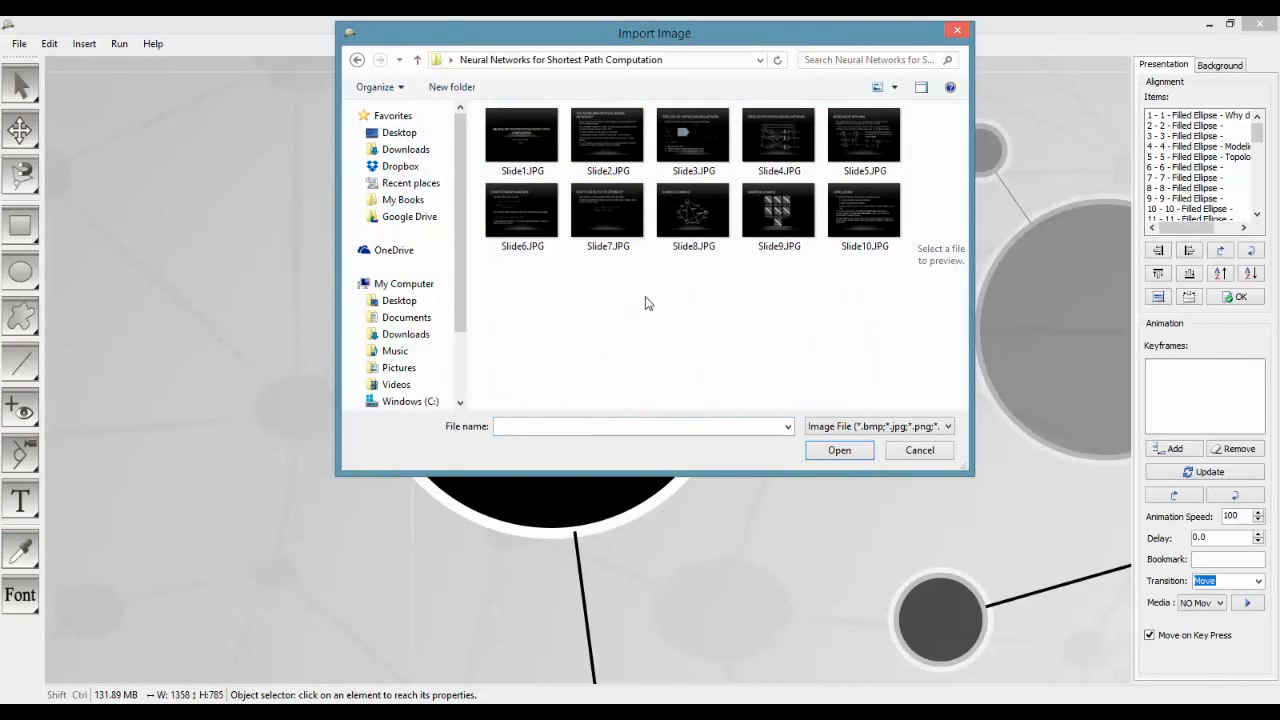
click(545, 172)
click(617, 170)
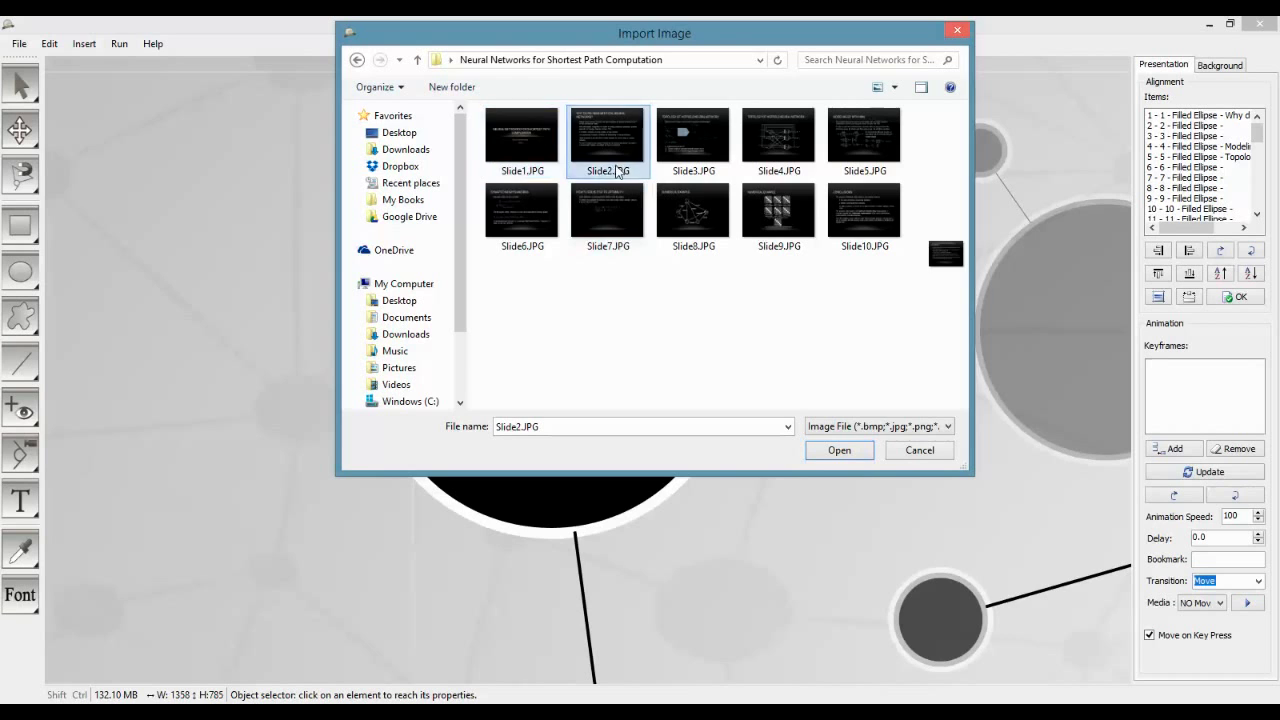
click(823, 453)
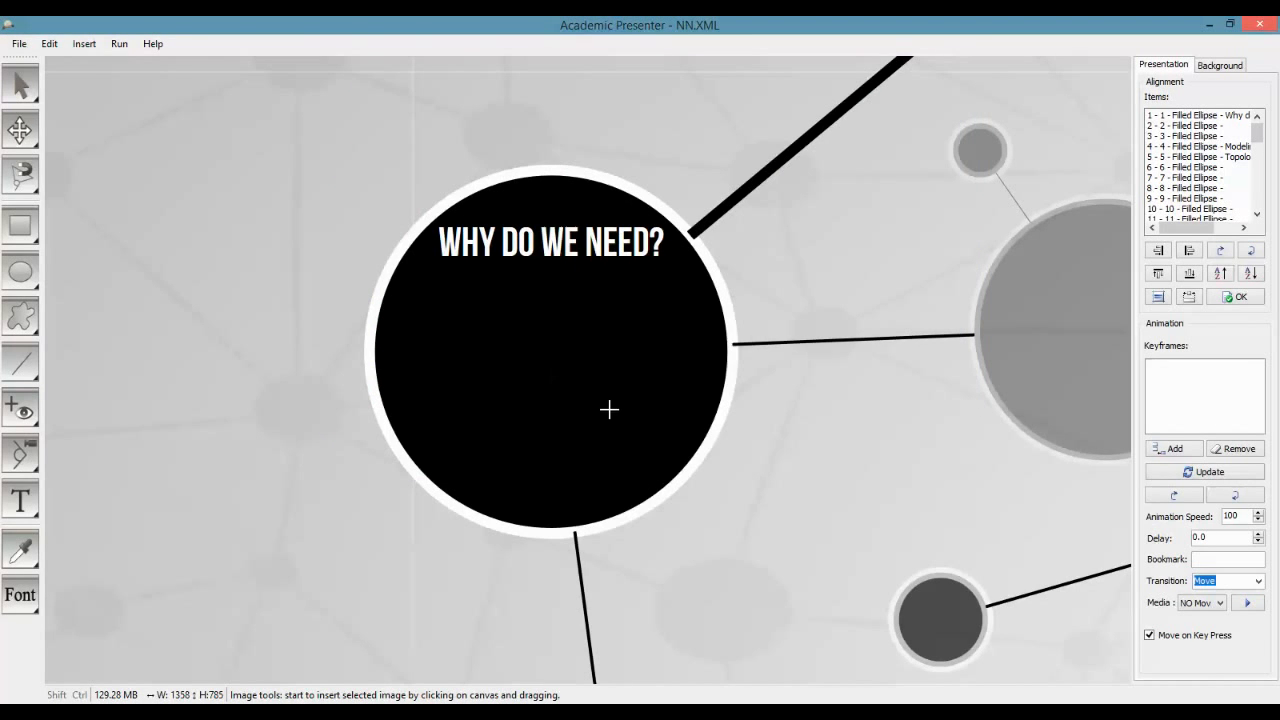
- Drag the slide image into the WHY DO WE NEED? circle and reset its aspect ratio
drag(452, 314, 609, 409)
click(20, 85)
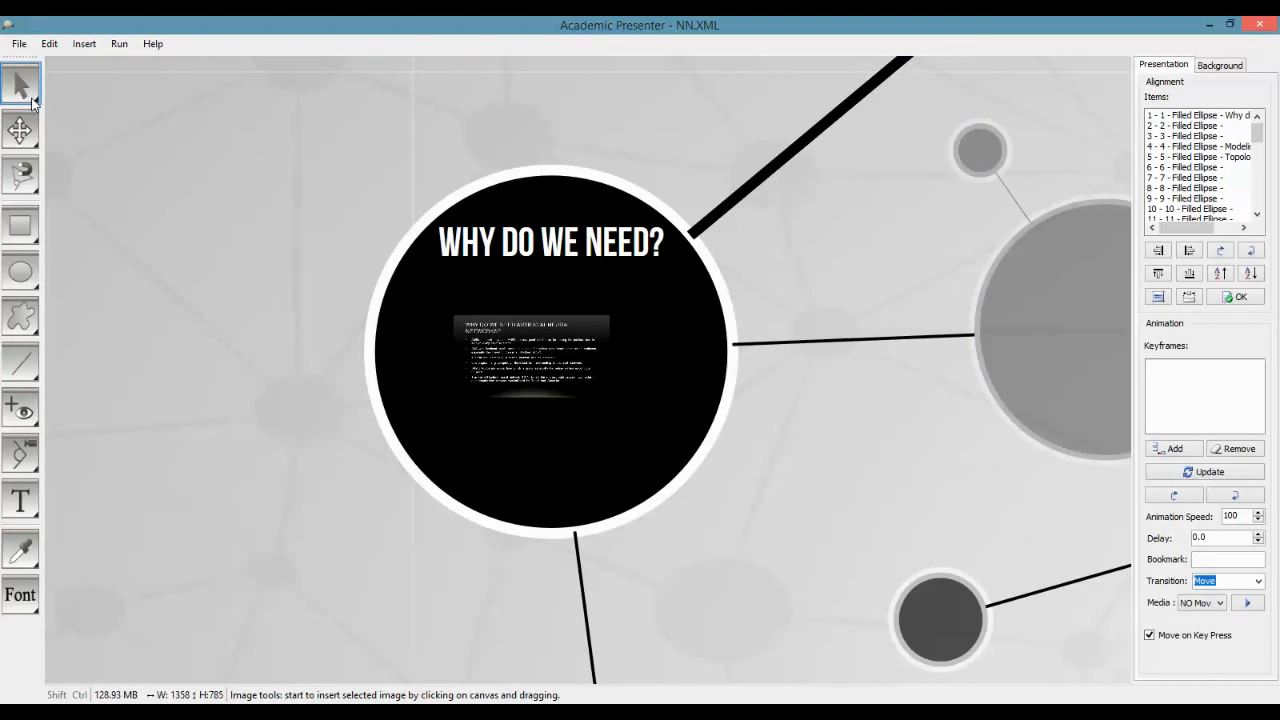
click(499, 348)
click(49, 43)
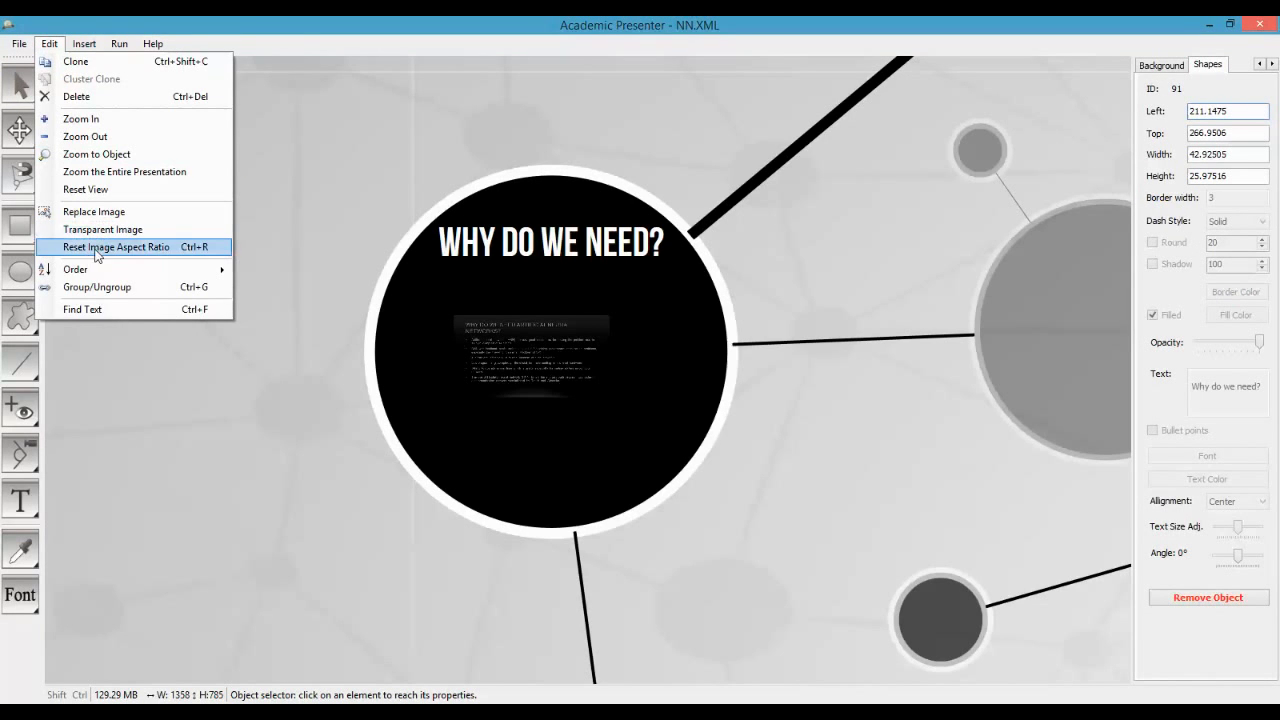
click(110, 257)
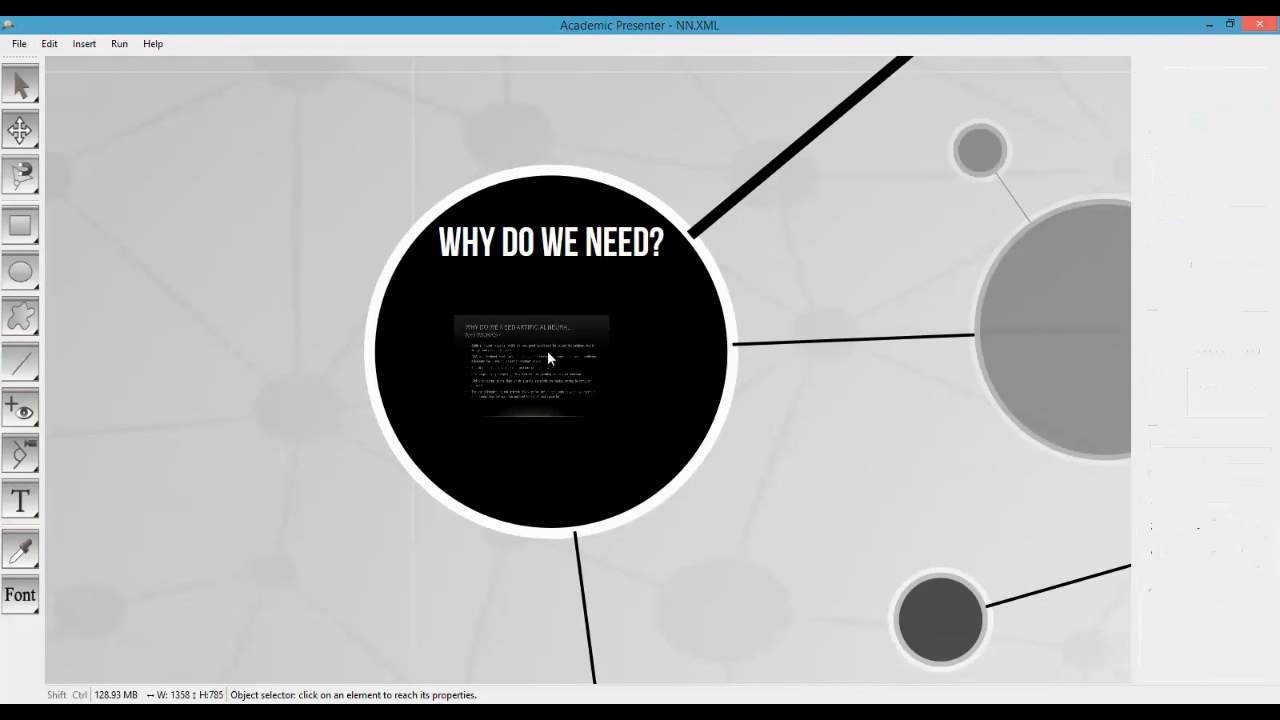
drag(547, 350, 464, 325)
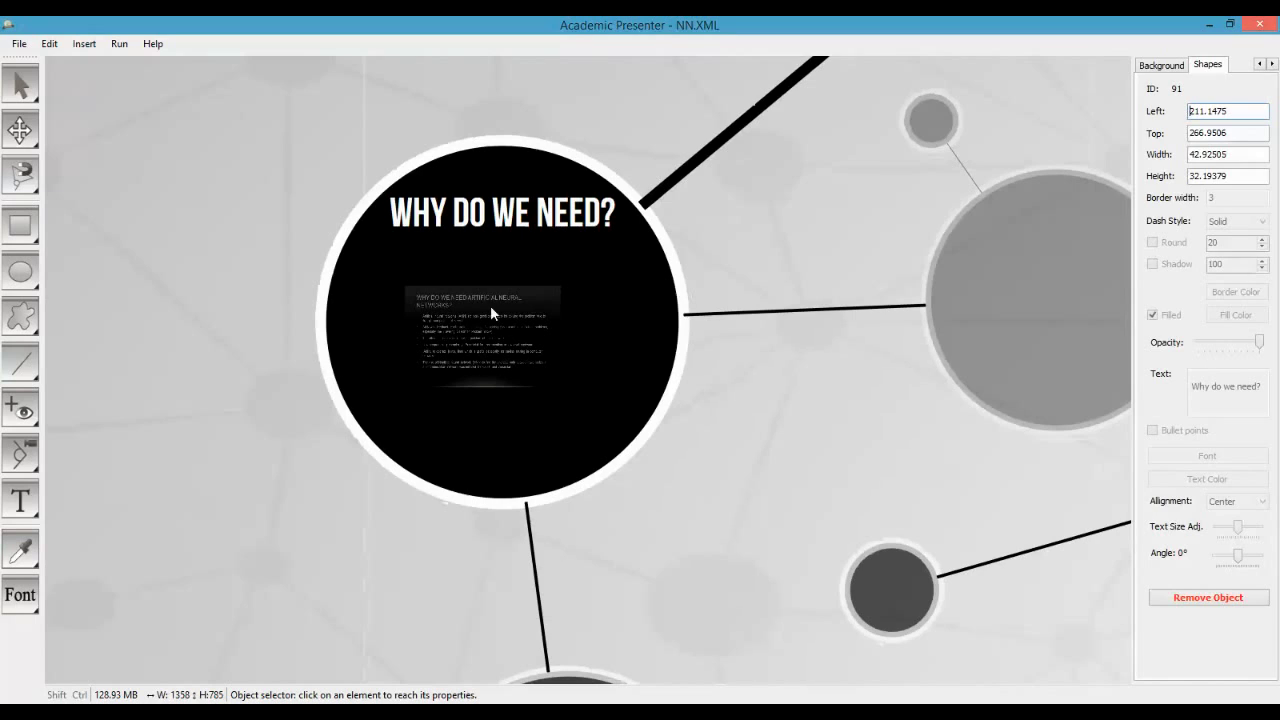
click(772, 250)
- Preview the Why do we need? and TOPOLOGY circles up close
click(500, 320)
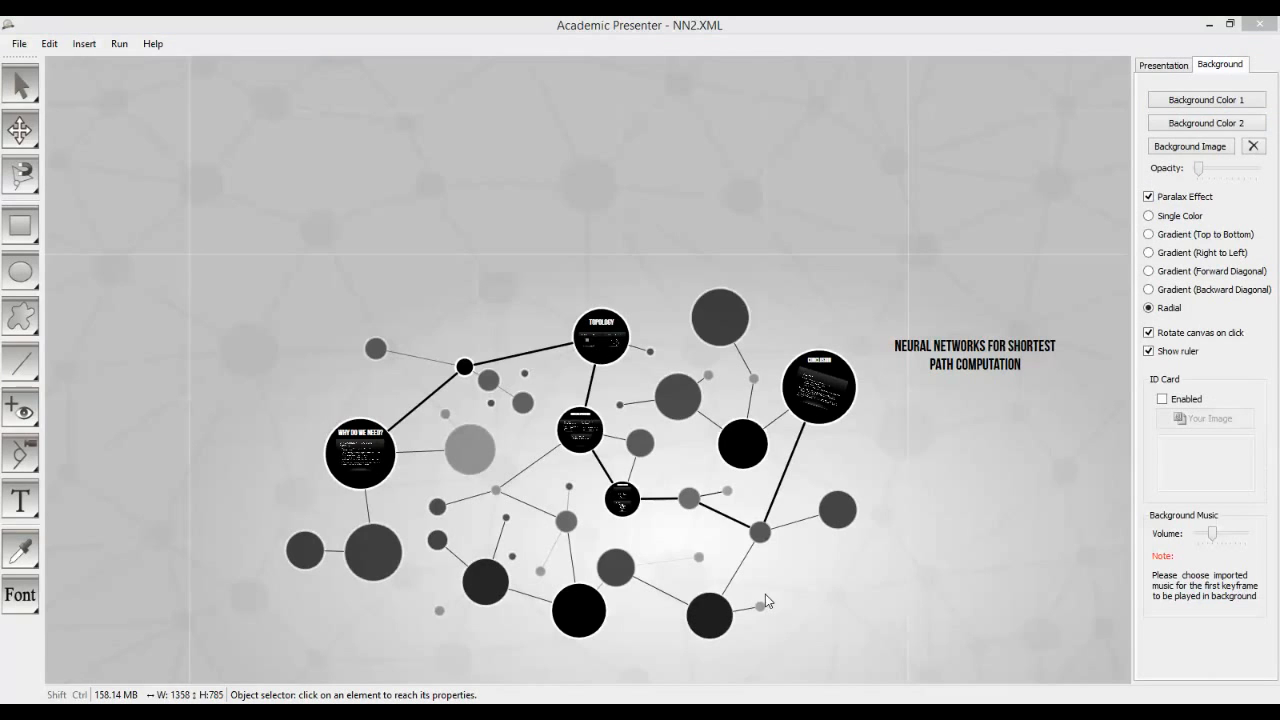
click(345, 478)
click(363, 492)
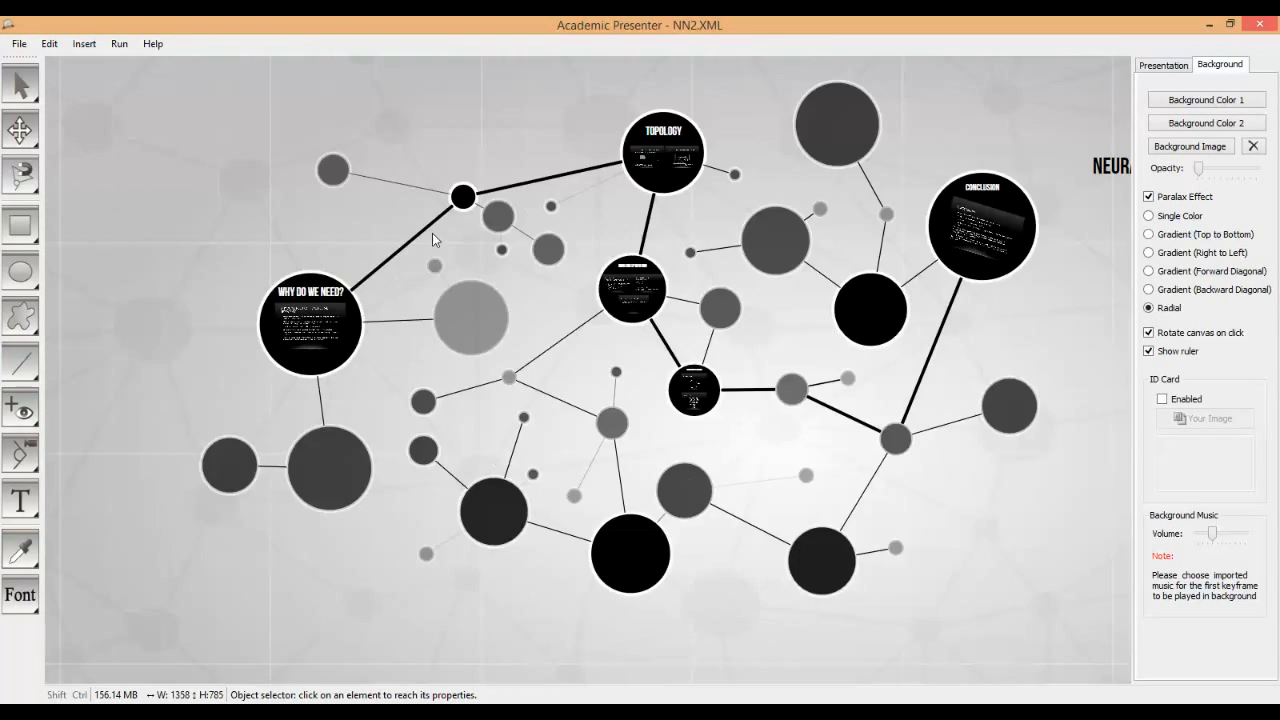
click(675, 145)
click(996, 170)
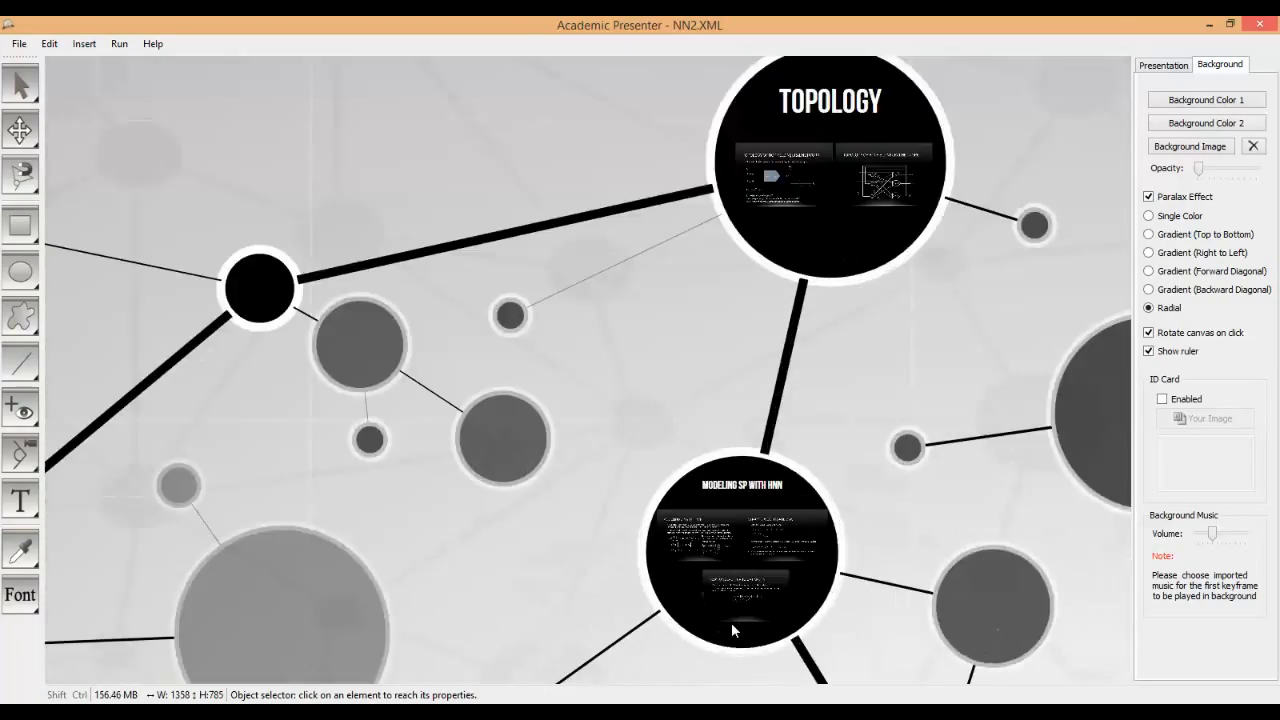
- Preview the Modeling SP with HNN slide and CONCLUSION circle, then zoom to the entire presentation
click(731, 630)
click(804, 398)
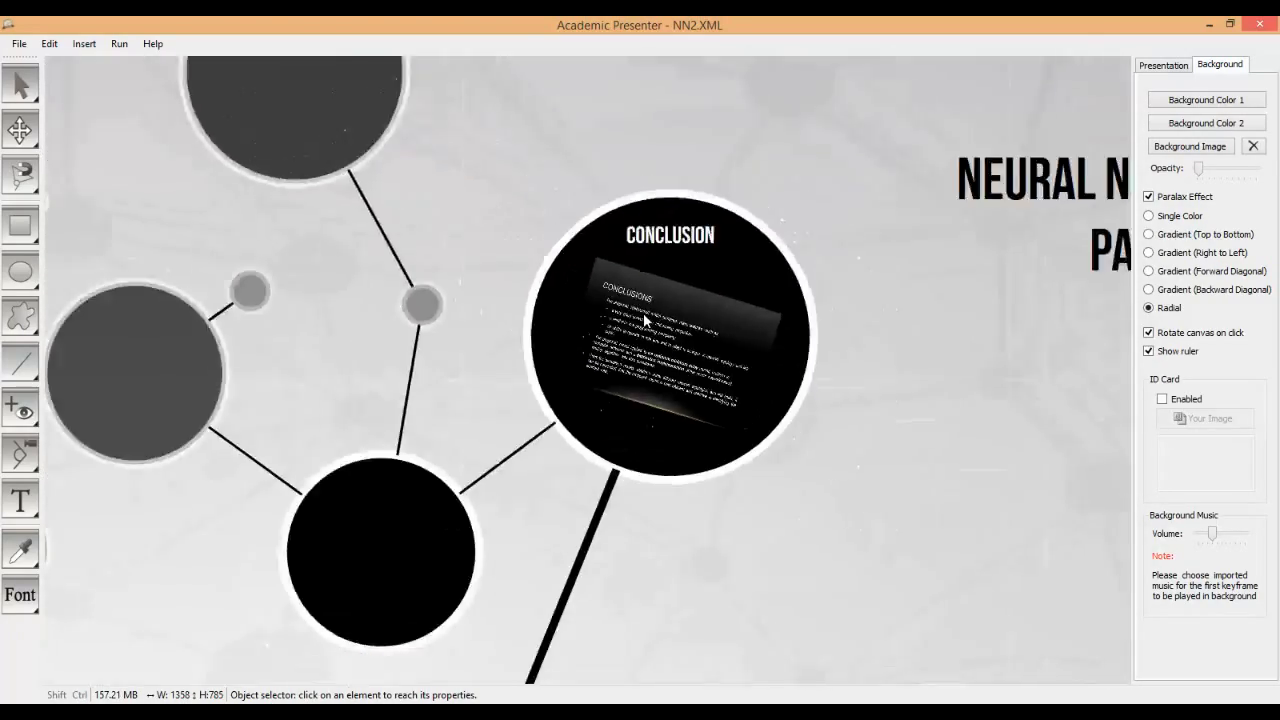
click(858, 443)
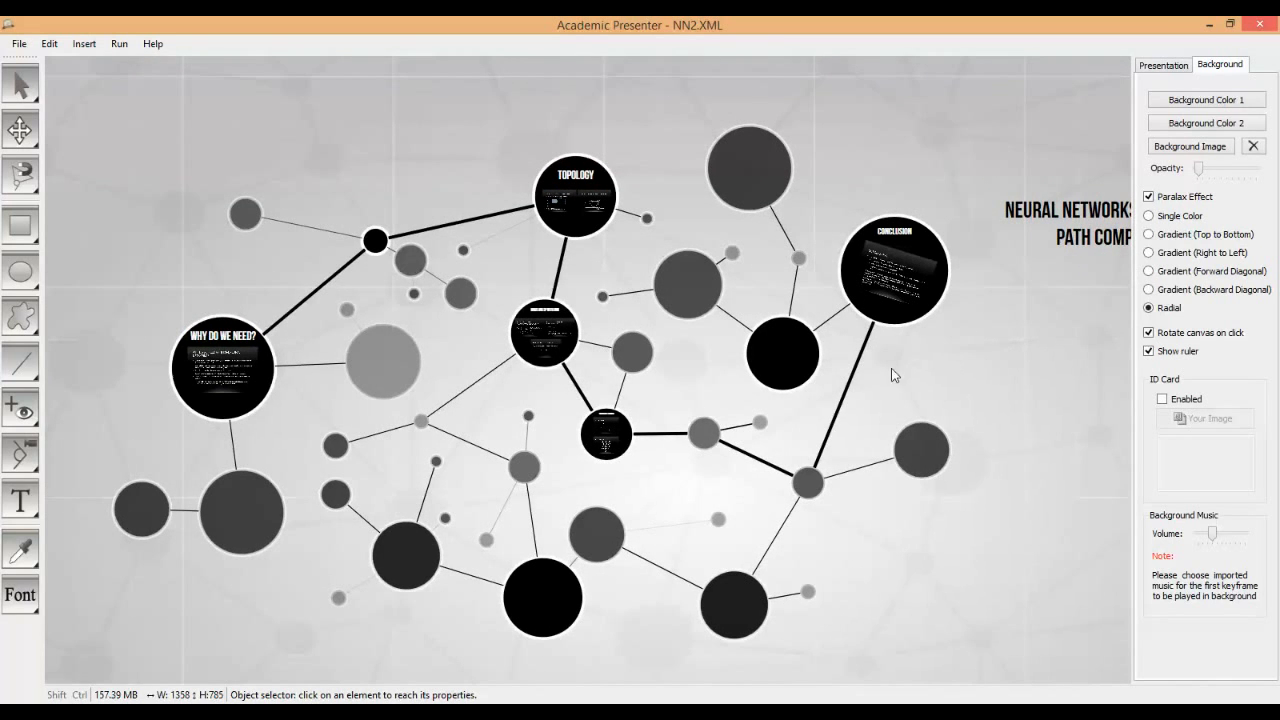
click(50, 44)
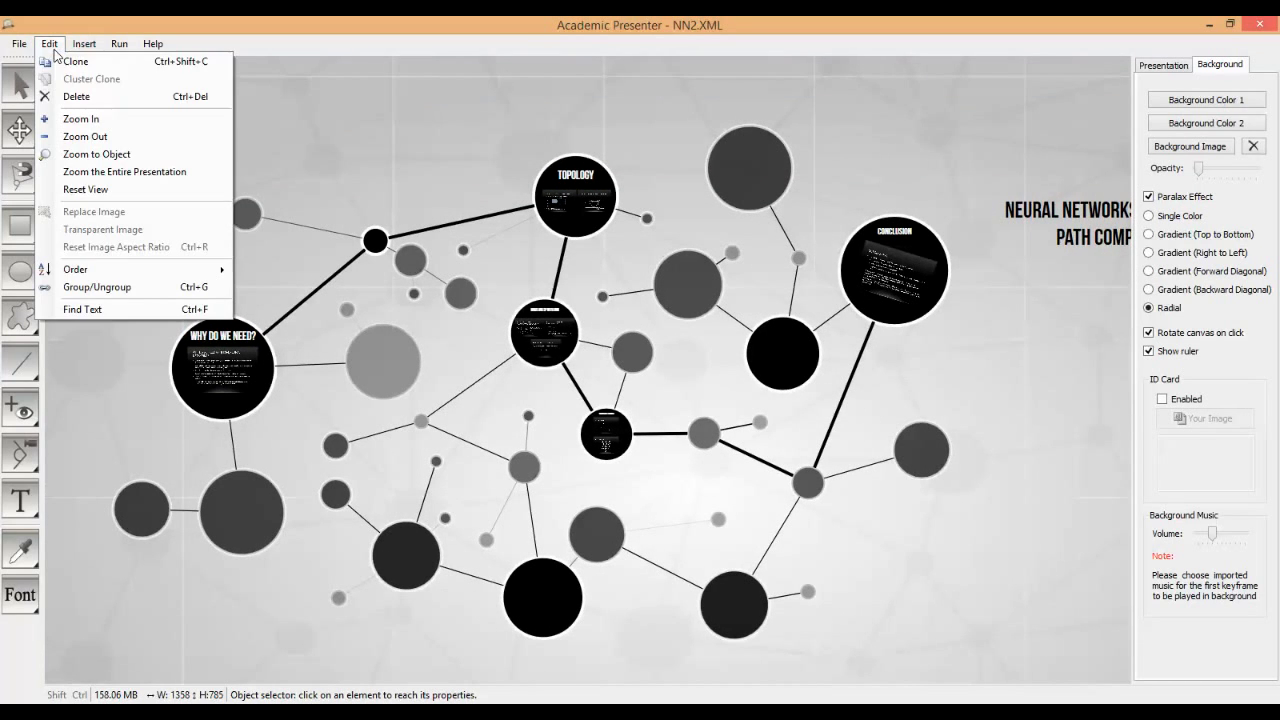
click(63, 175)
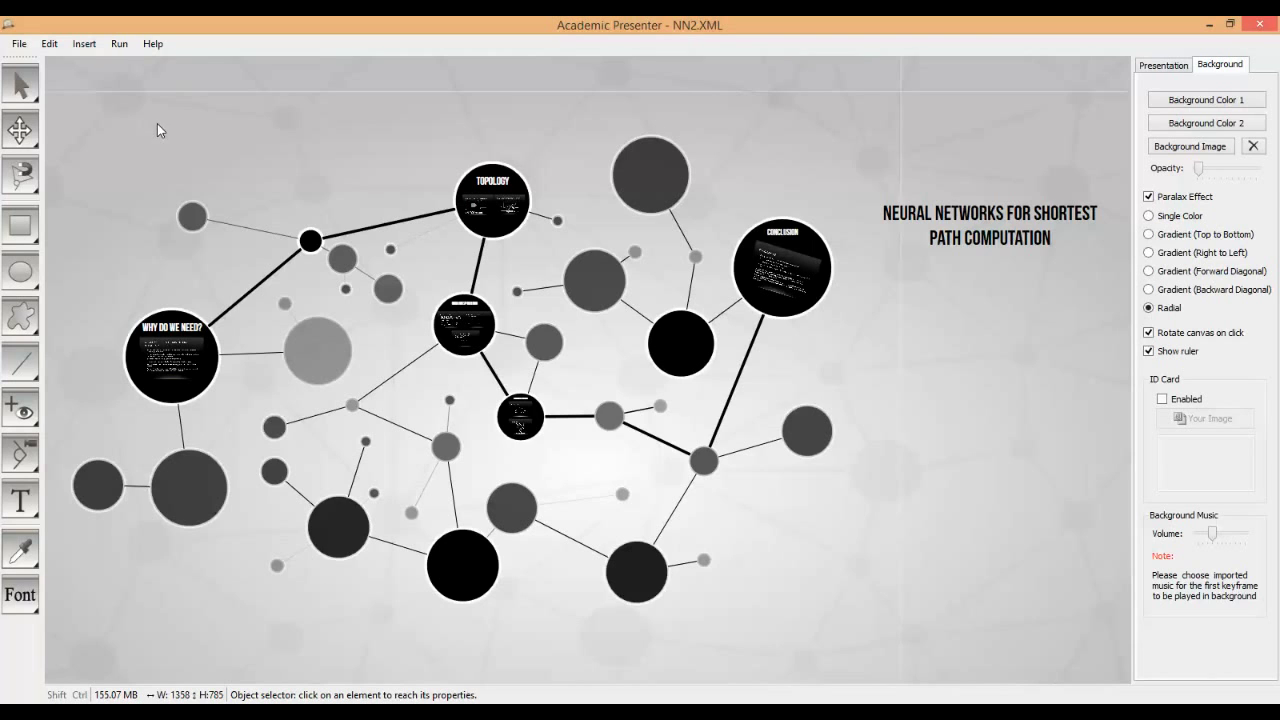
- Add the whole-network overview as keyframe 1 in the Presentation tab's Keyframes list
click(1155, 67)
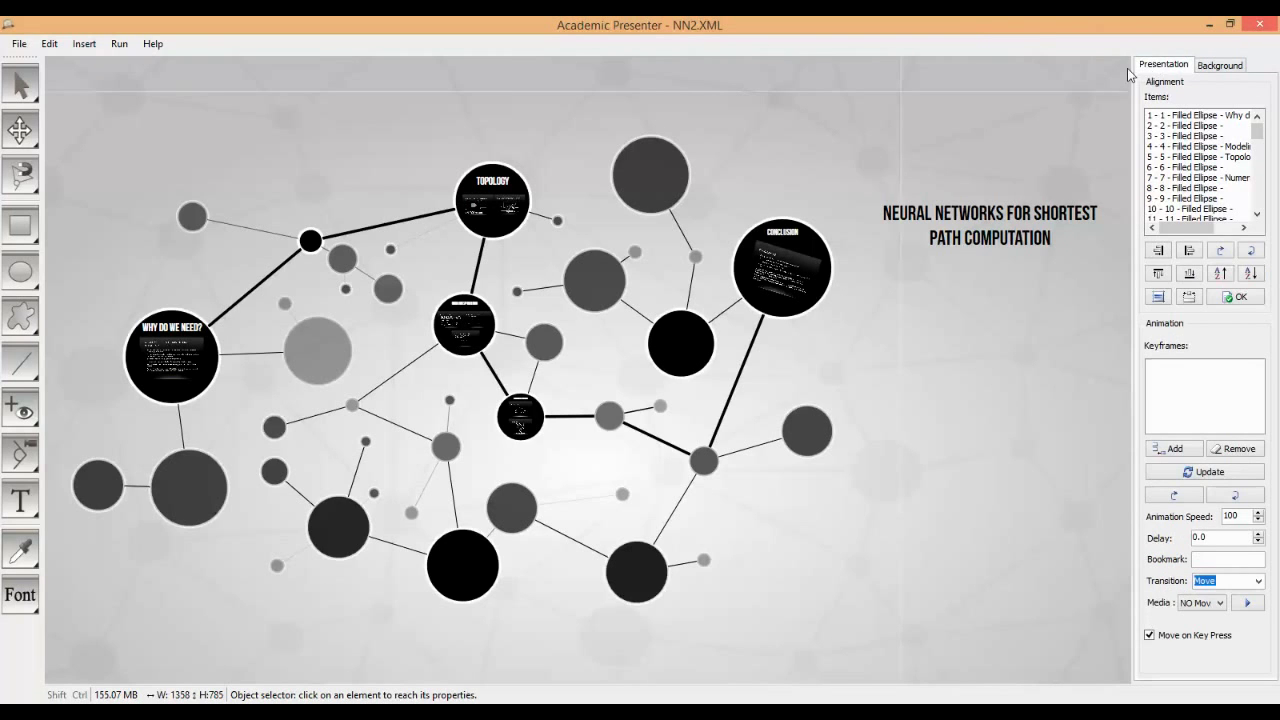
click(1175, 449)
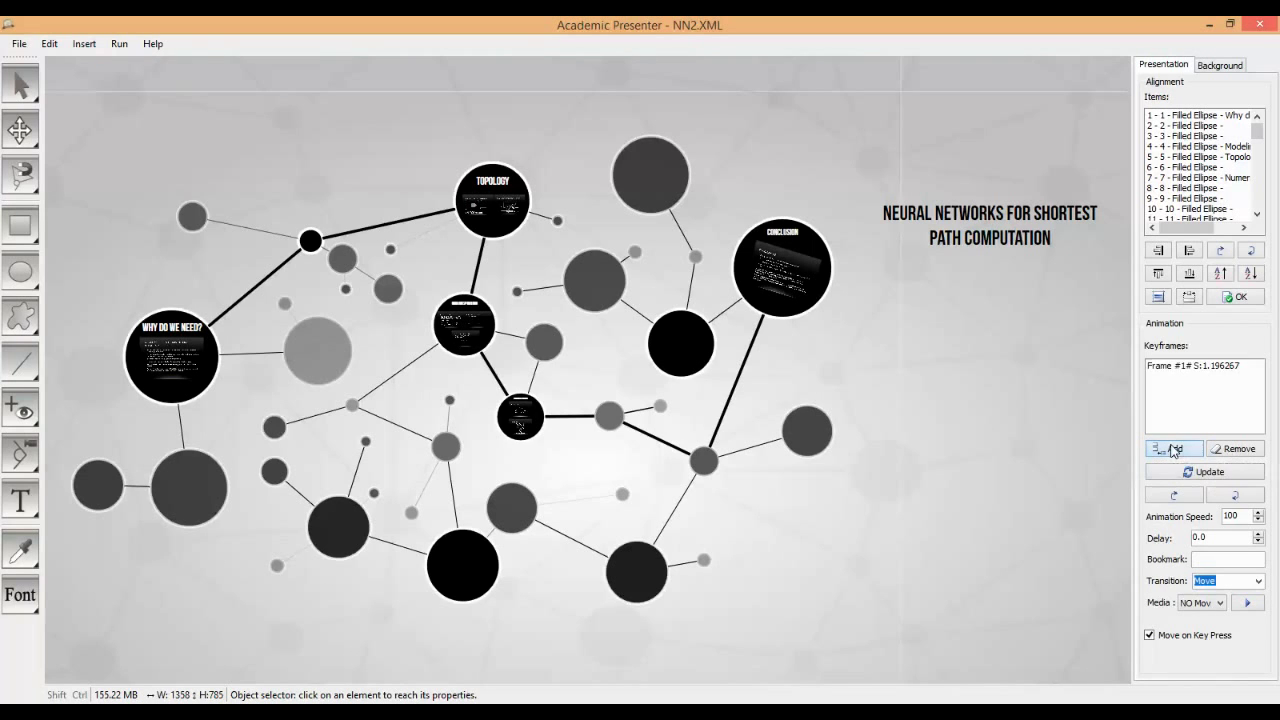
click(1172, 366)
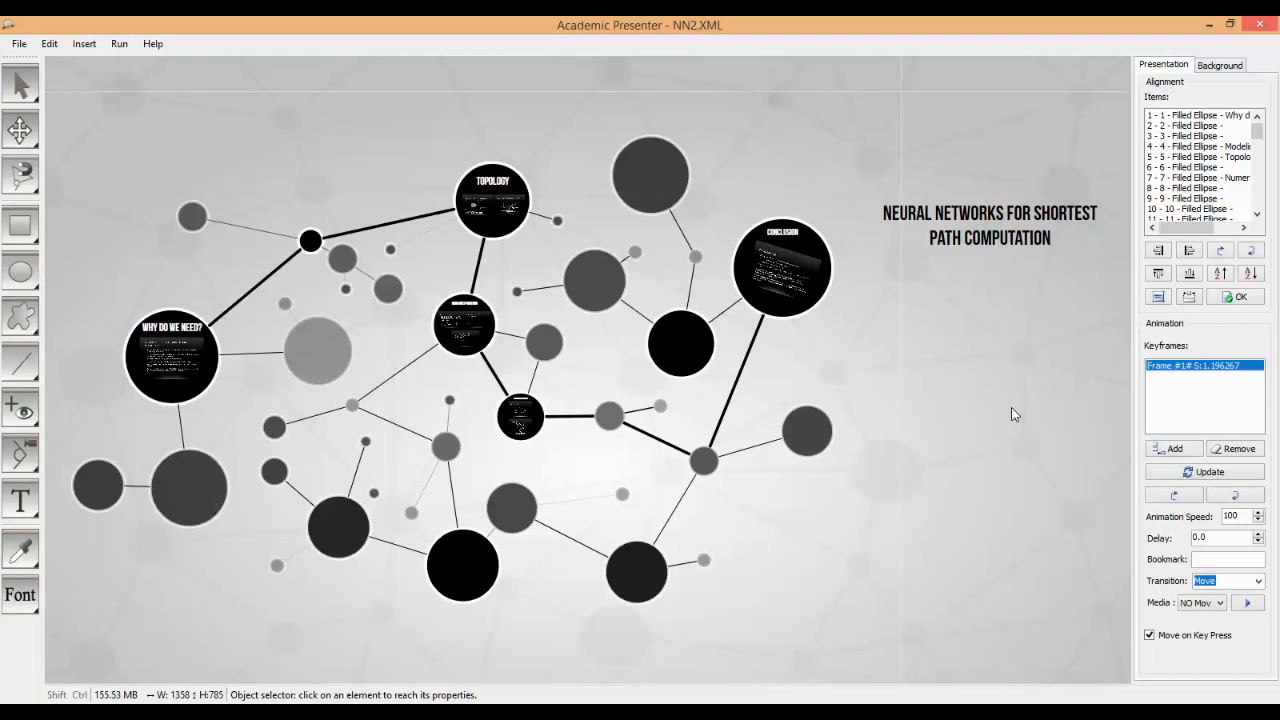
click(214, 371)
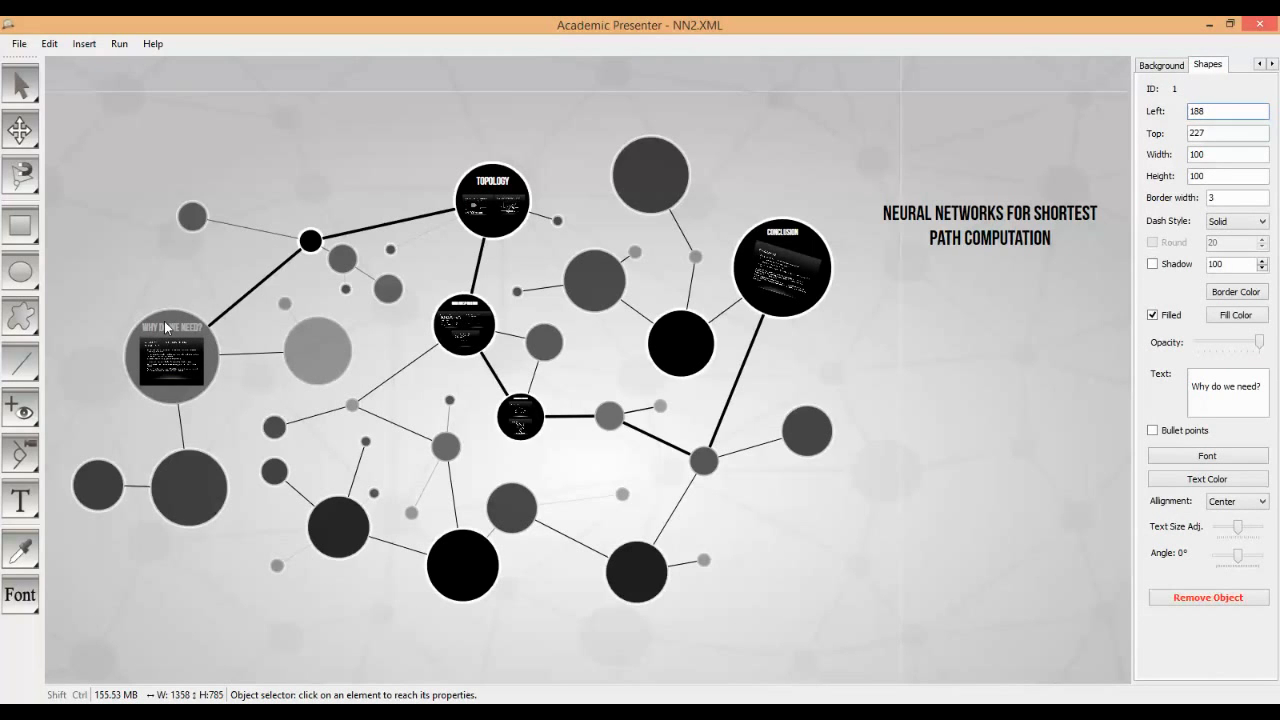
- Zoom to the Why do we need? circle and add that view as keyframe 2
click(47, 43)
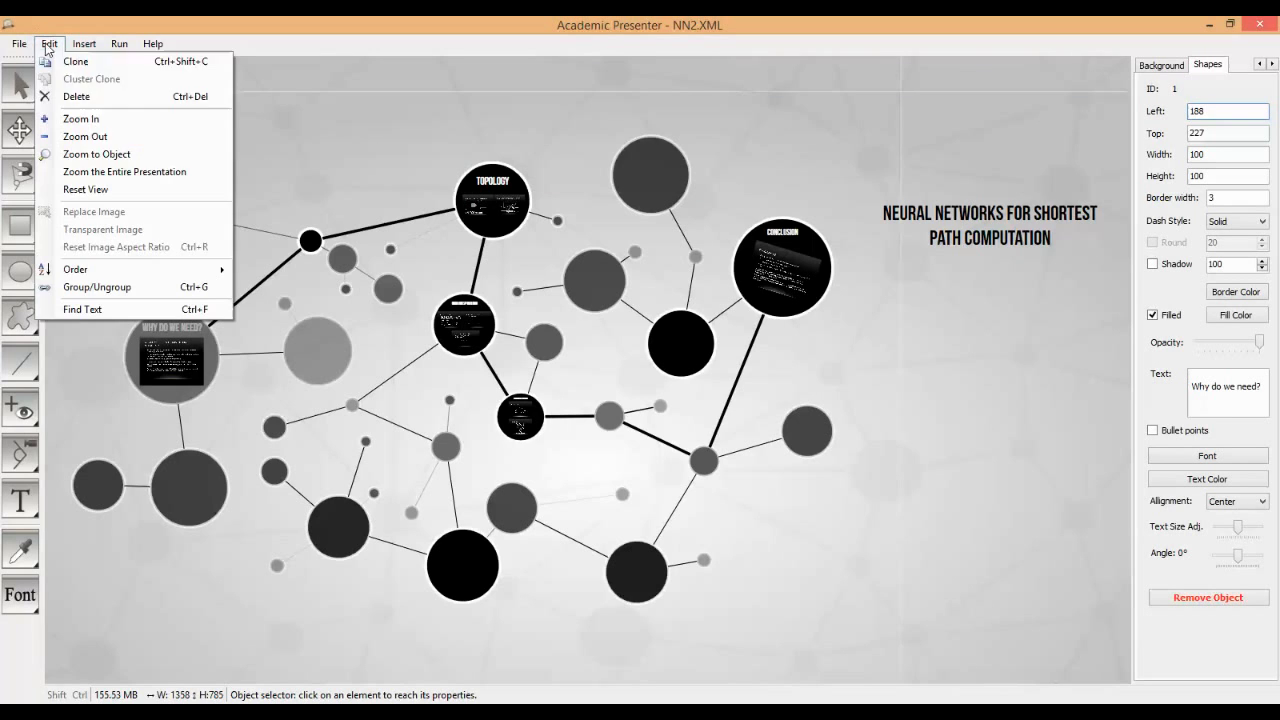
click(85, 155)
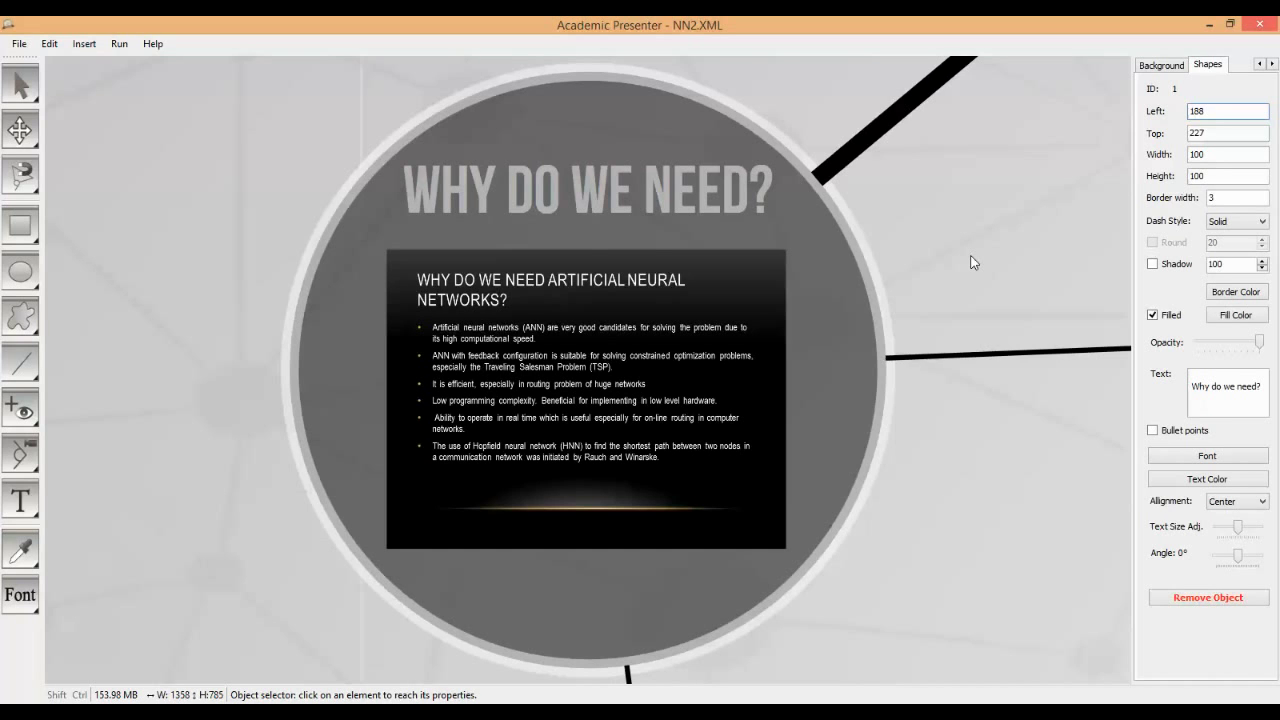
key(Tab)
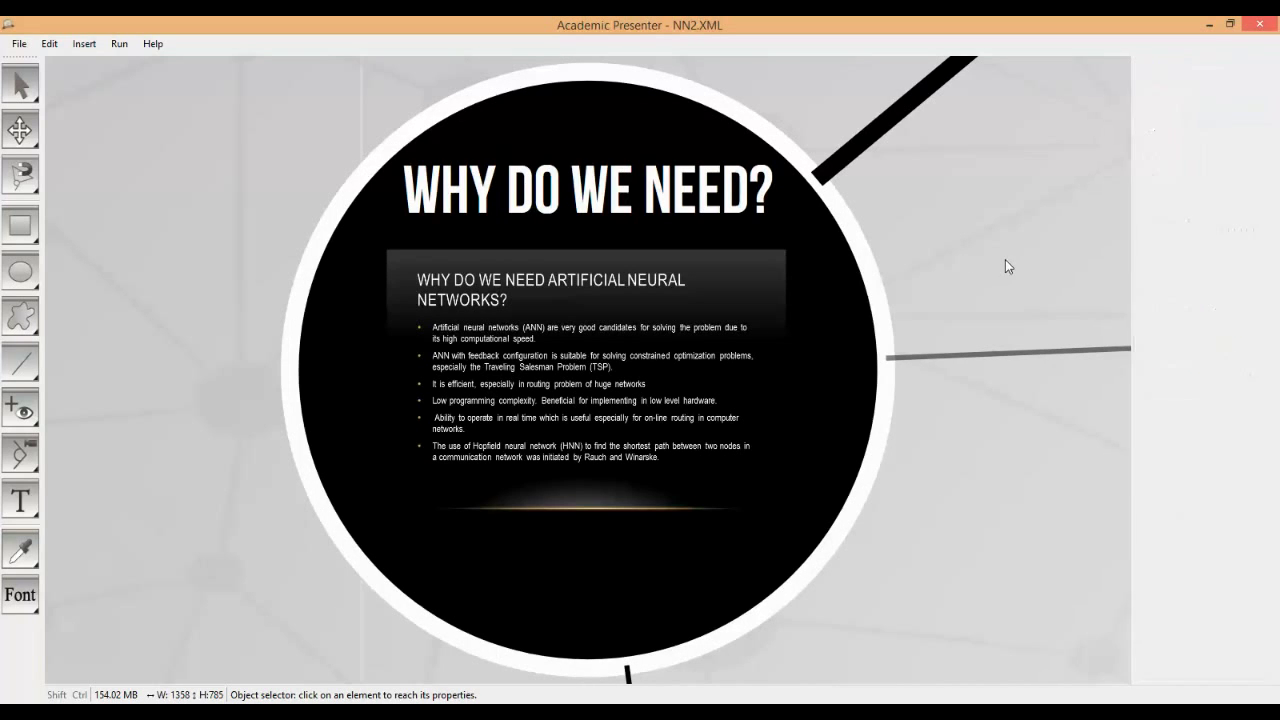
click(187, 345)
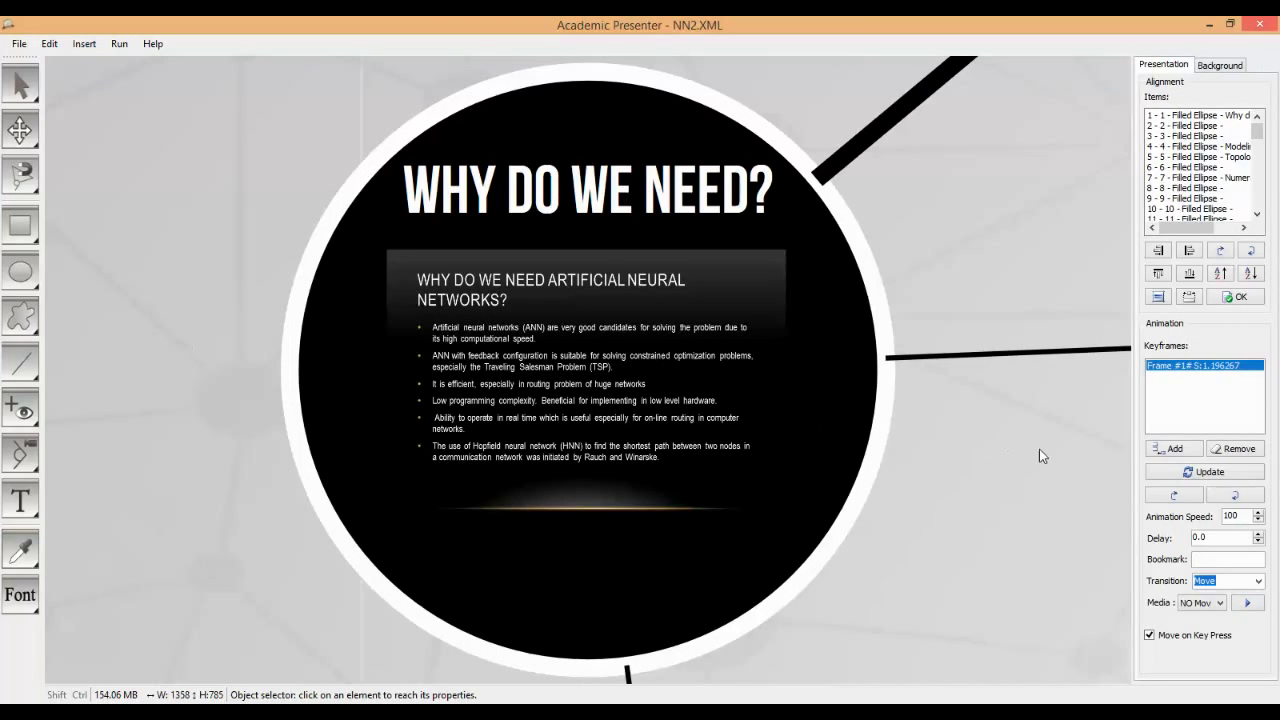
click(1175, 449)
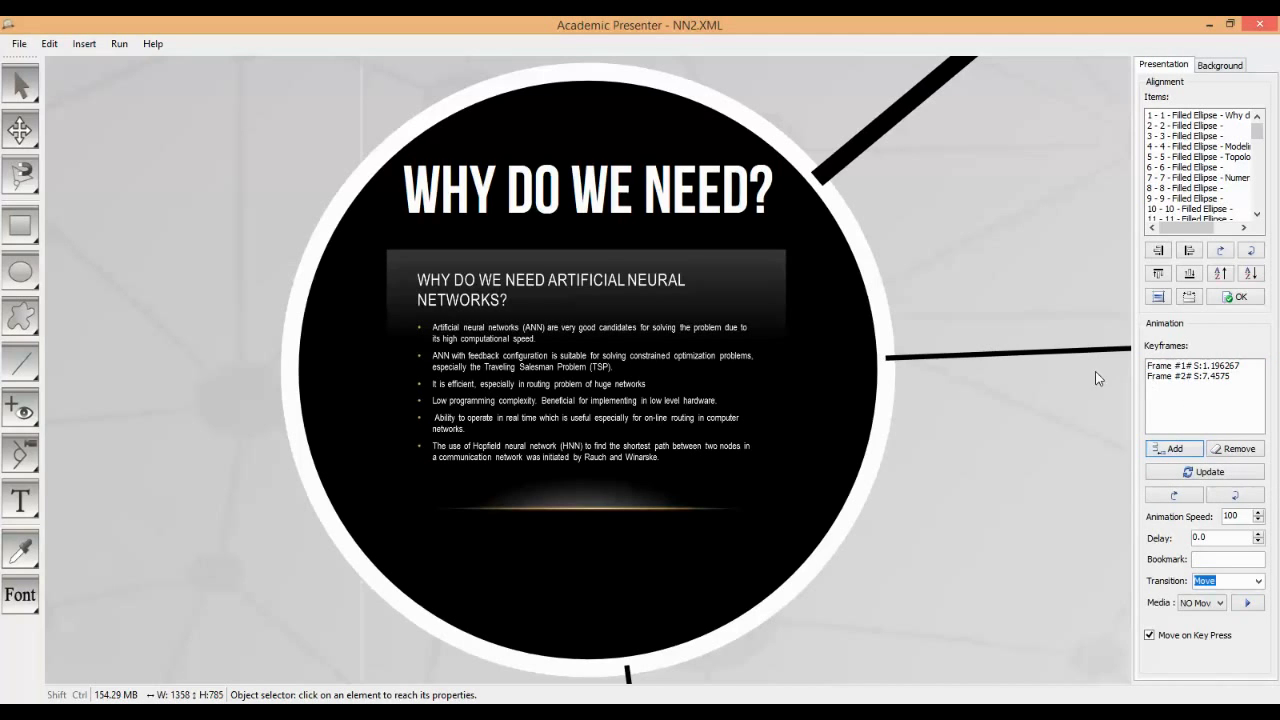
- Zoom to fit the slide image inside the circle
click(619, 363)
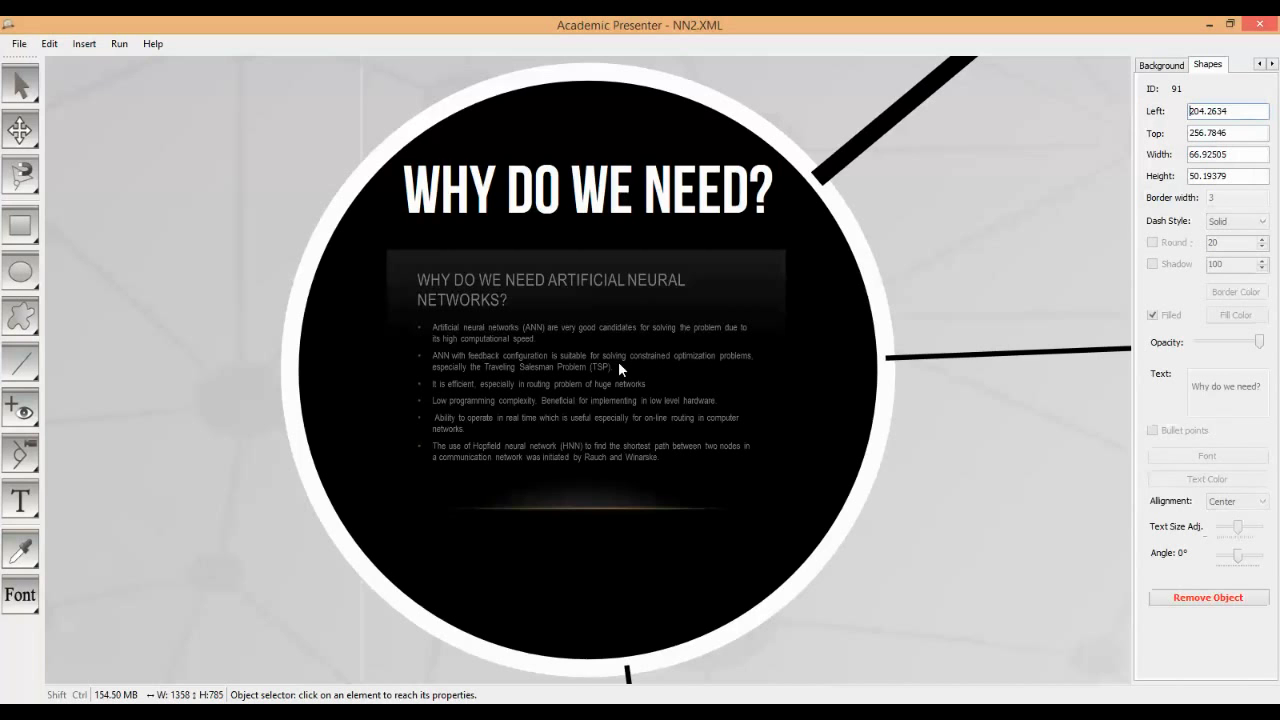
click(52, 48)
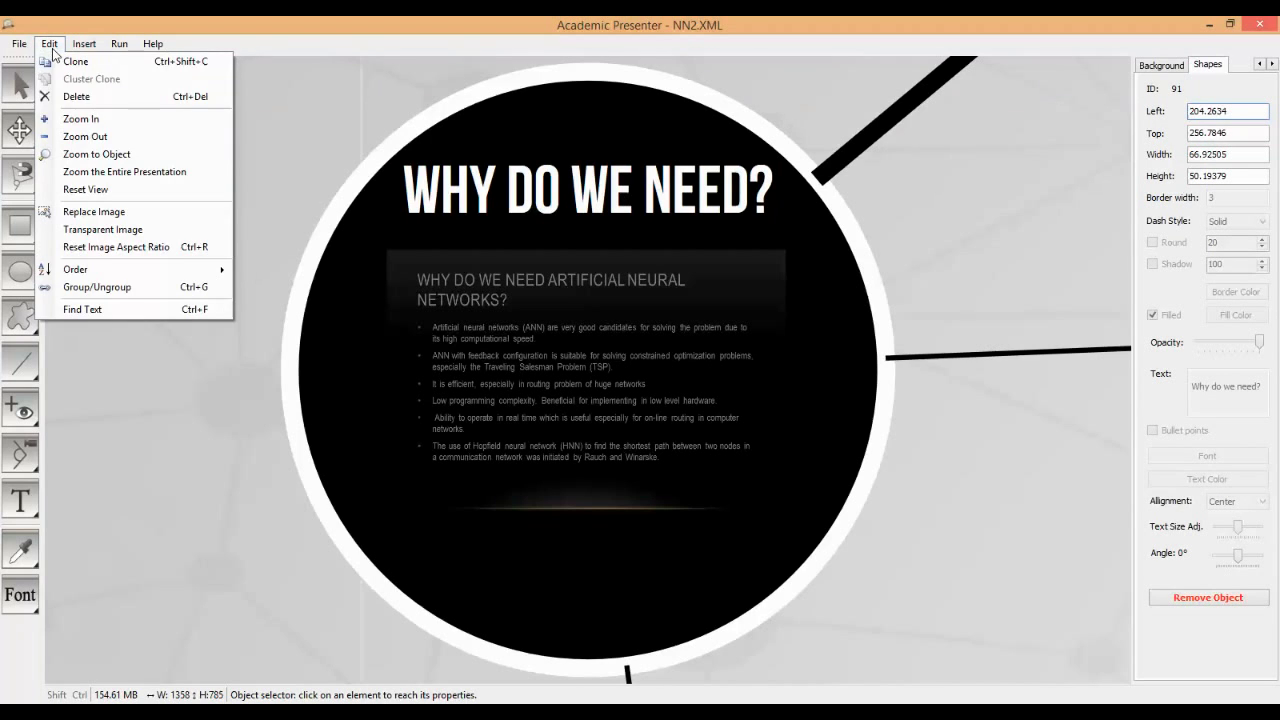
click(77, 155)
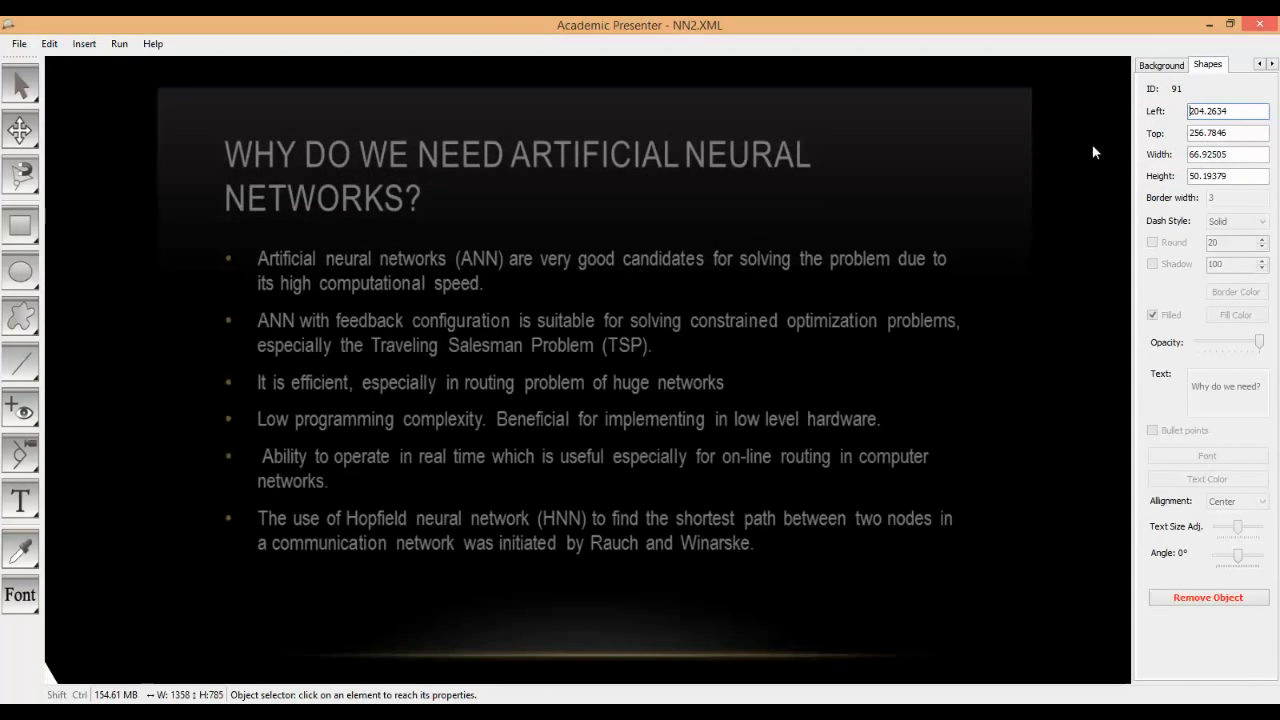
- Set the transition to Black Out/In and animation speed to 50, adding the slide close-up as keyframe 3
click(1161, 65)
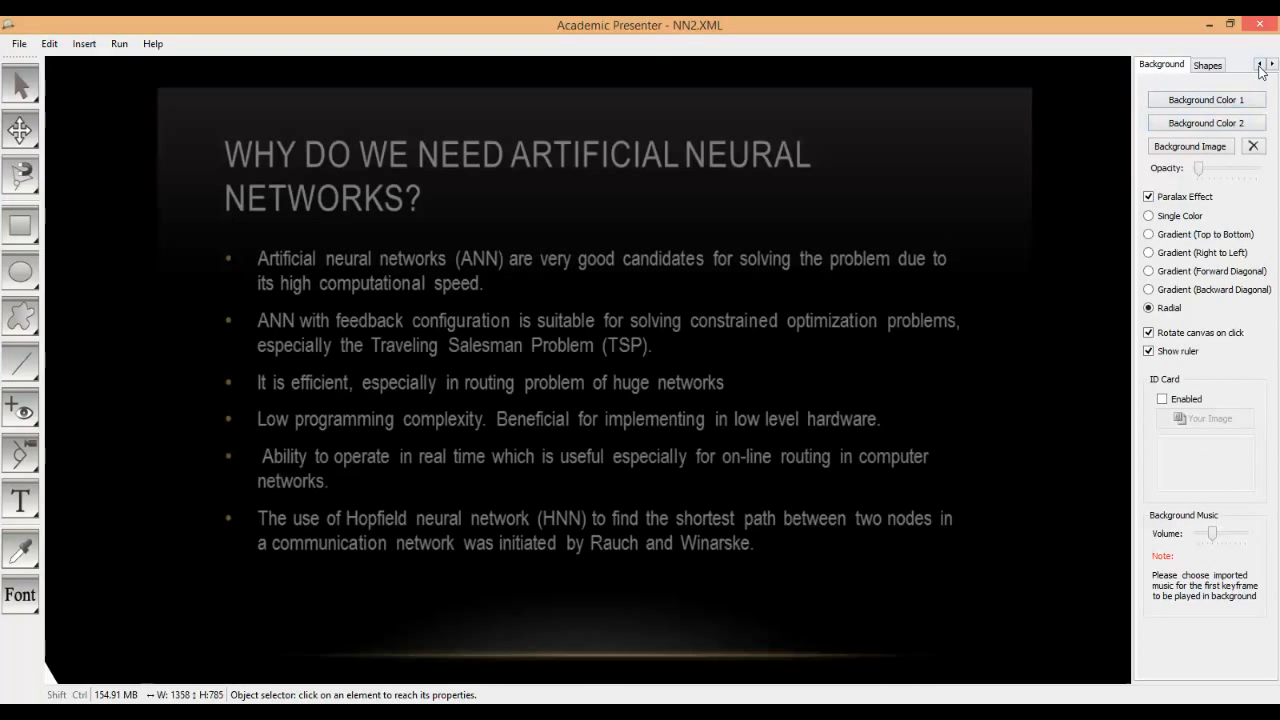
click(1259, 64)
click(1165, 64)
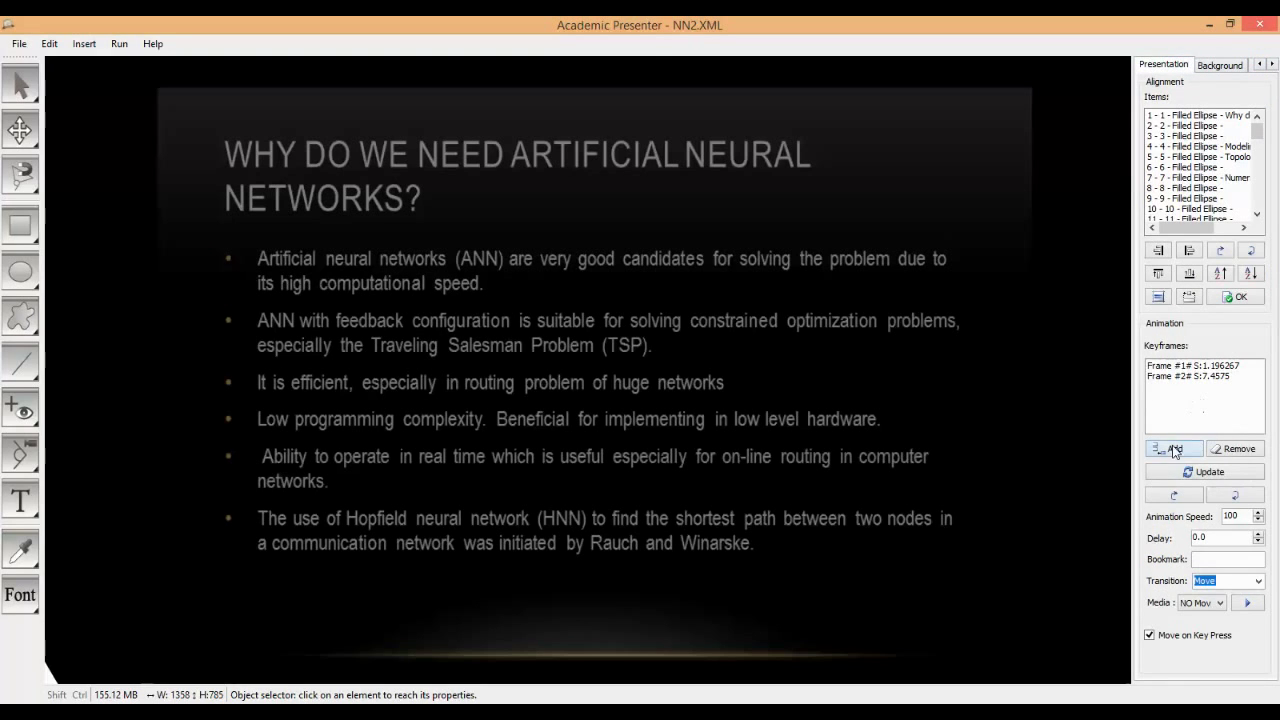
click(1258, 581)
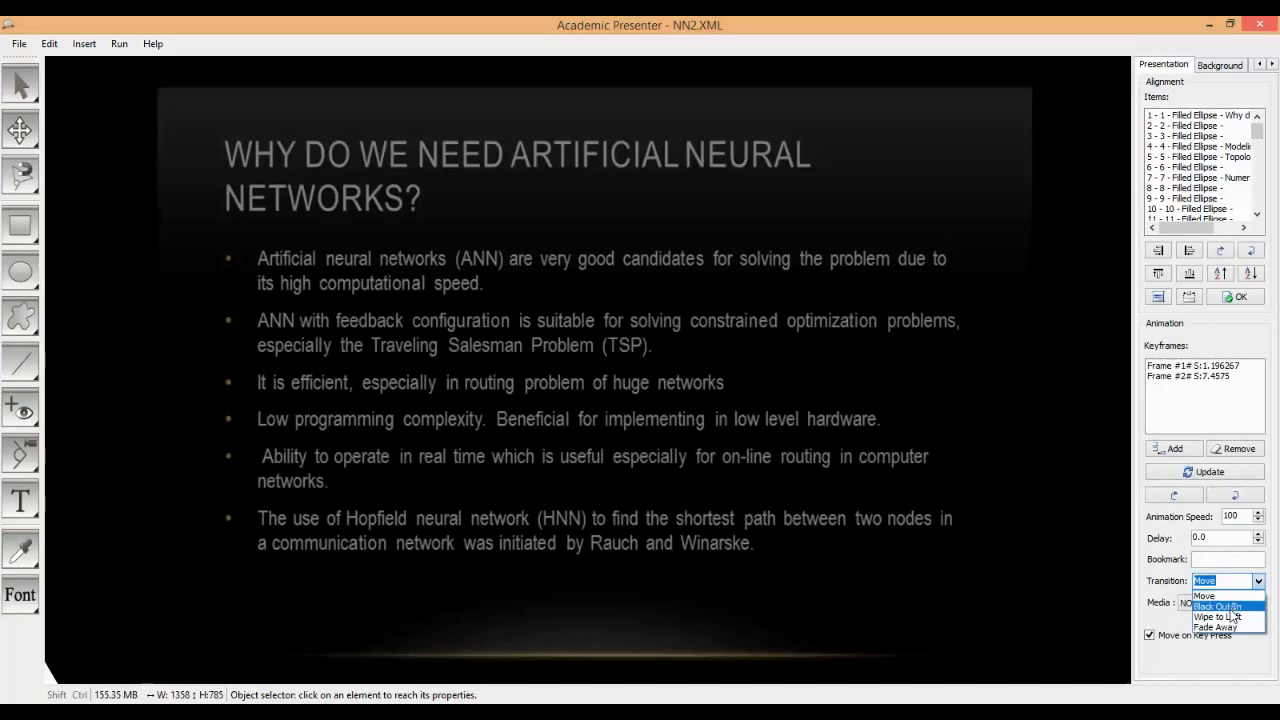
click(1218, 606)
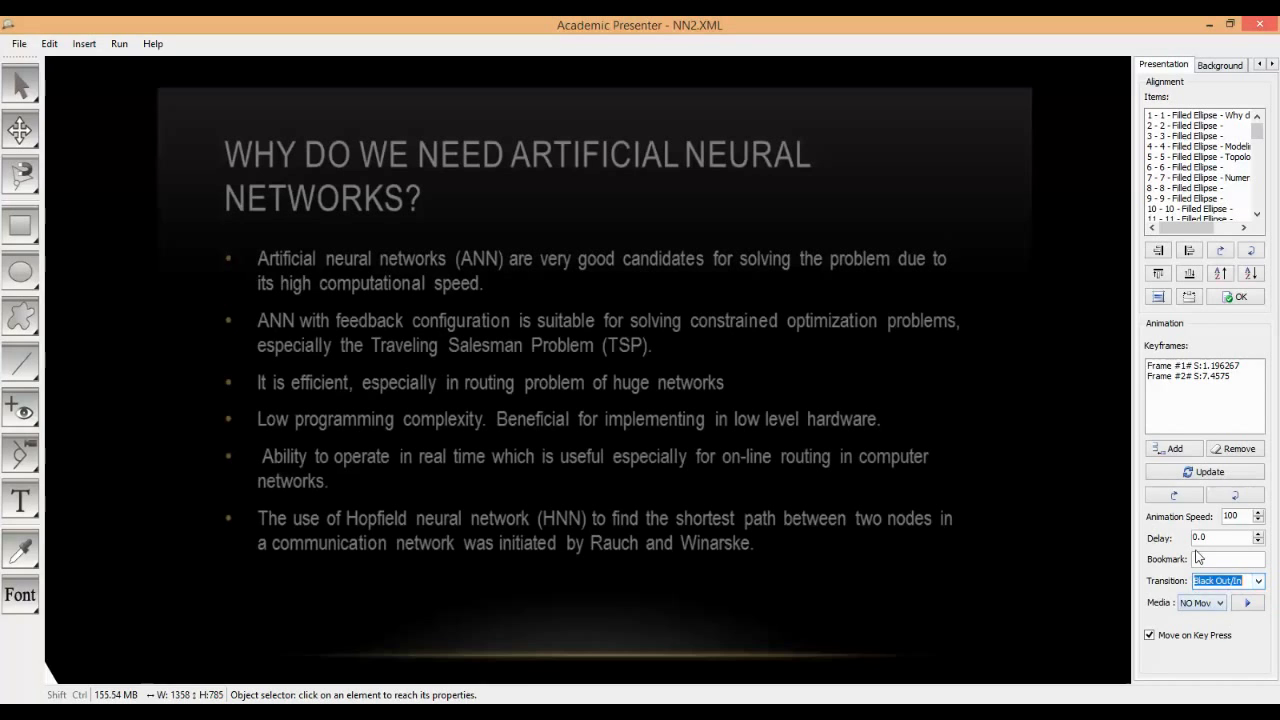
double_click(1230, 516)
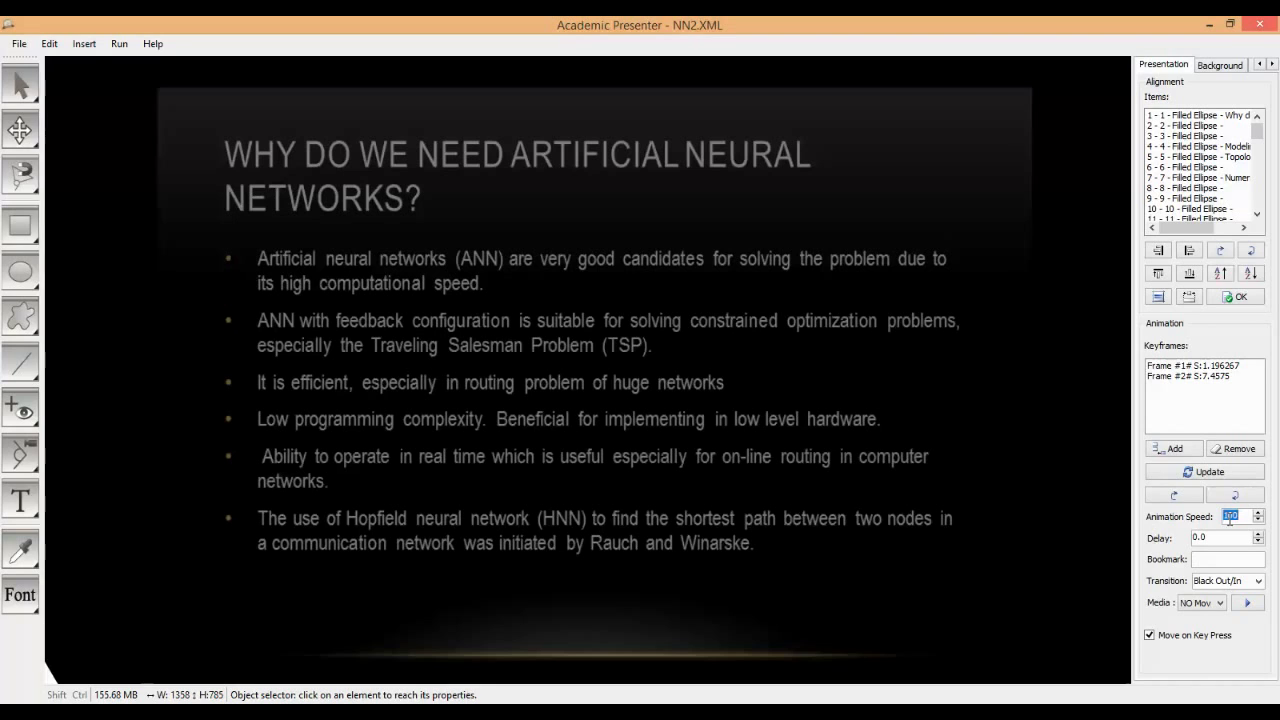
text(50)
click(1175, 452)
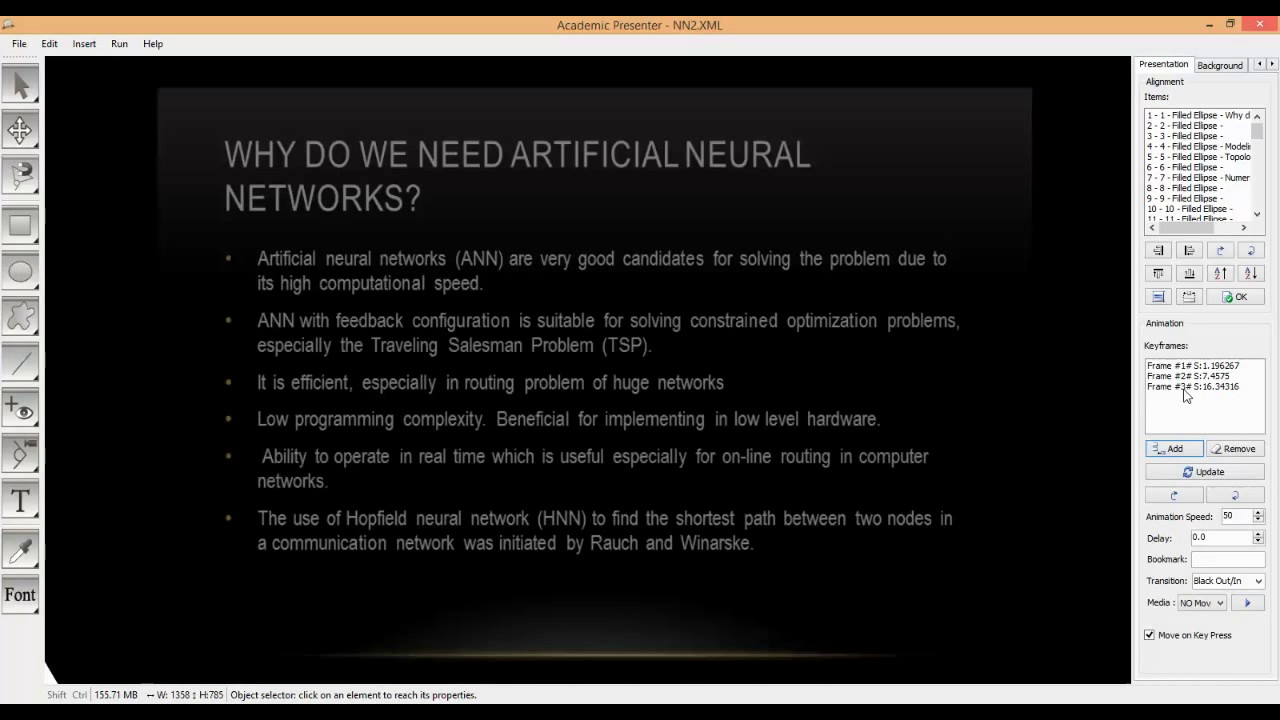
click(633, 377)
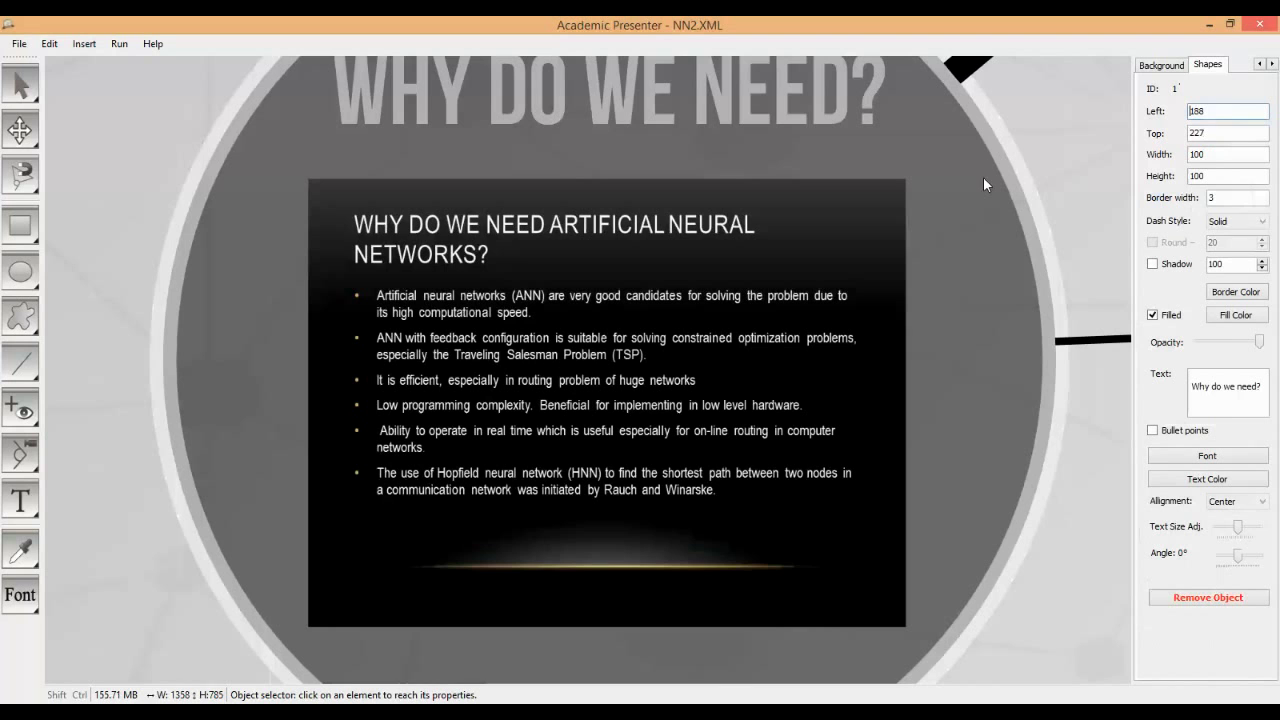
- Zoom to the WHY DO WE NEED? circle and add it as keyframe 4 with Black Out/In
click(49, 43)
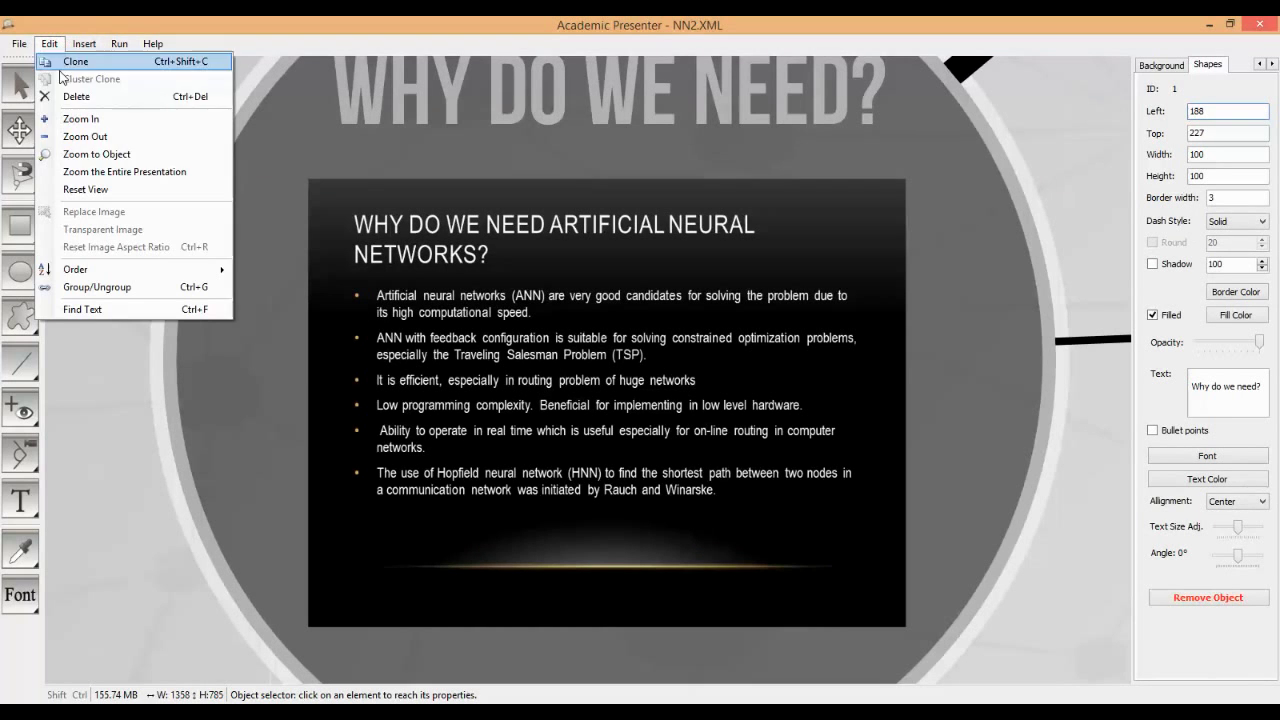
click(100, 158)
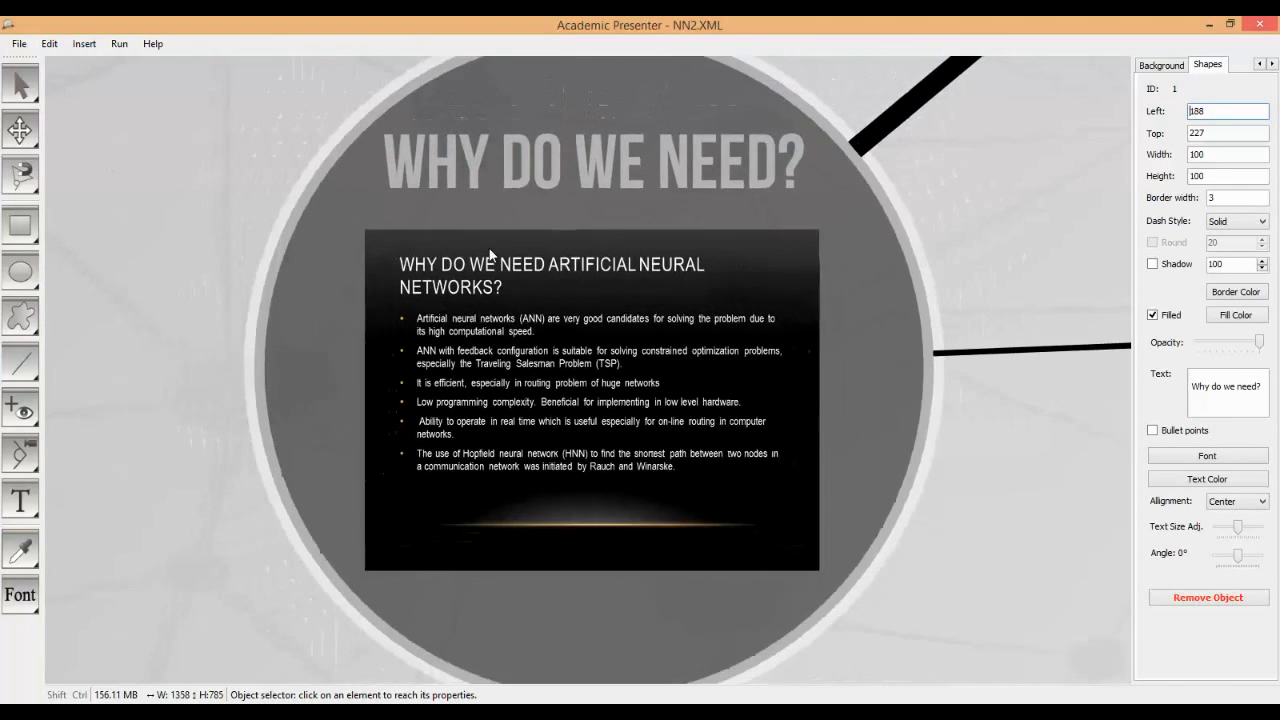
click(917, 261)
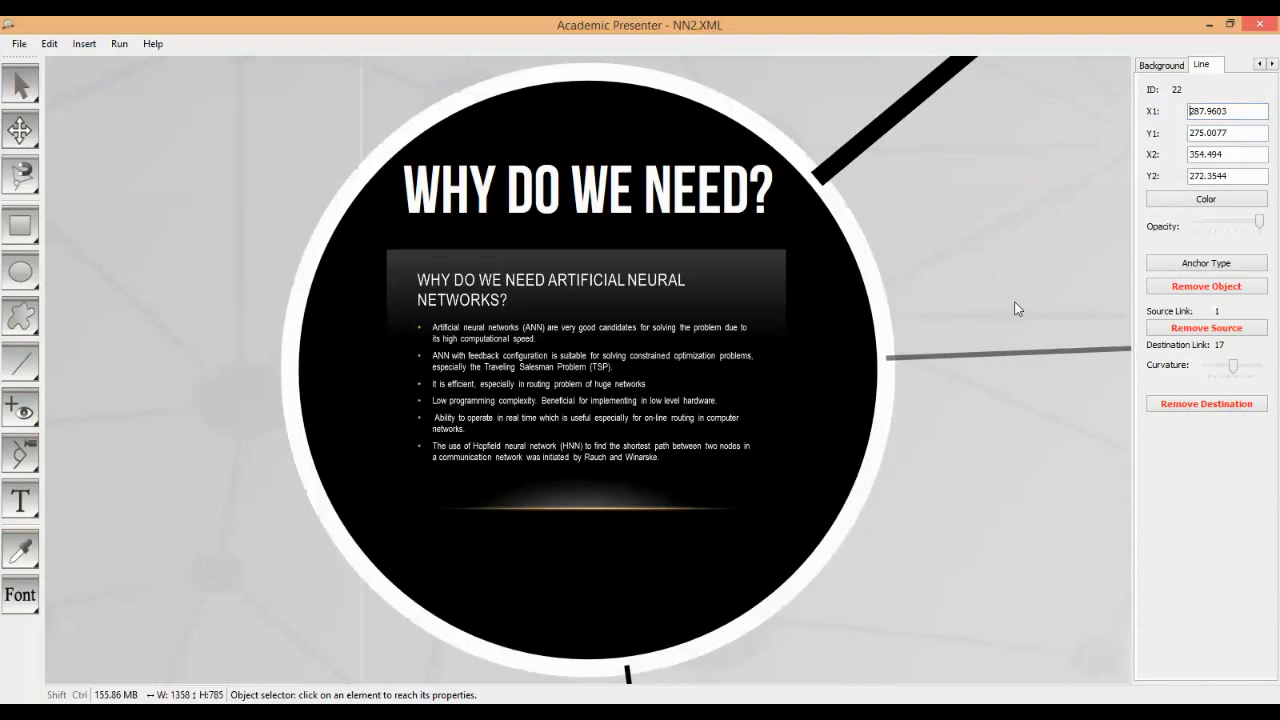
click(165, 302)
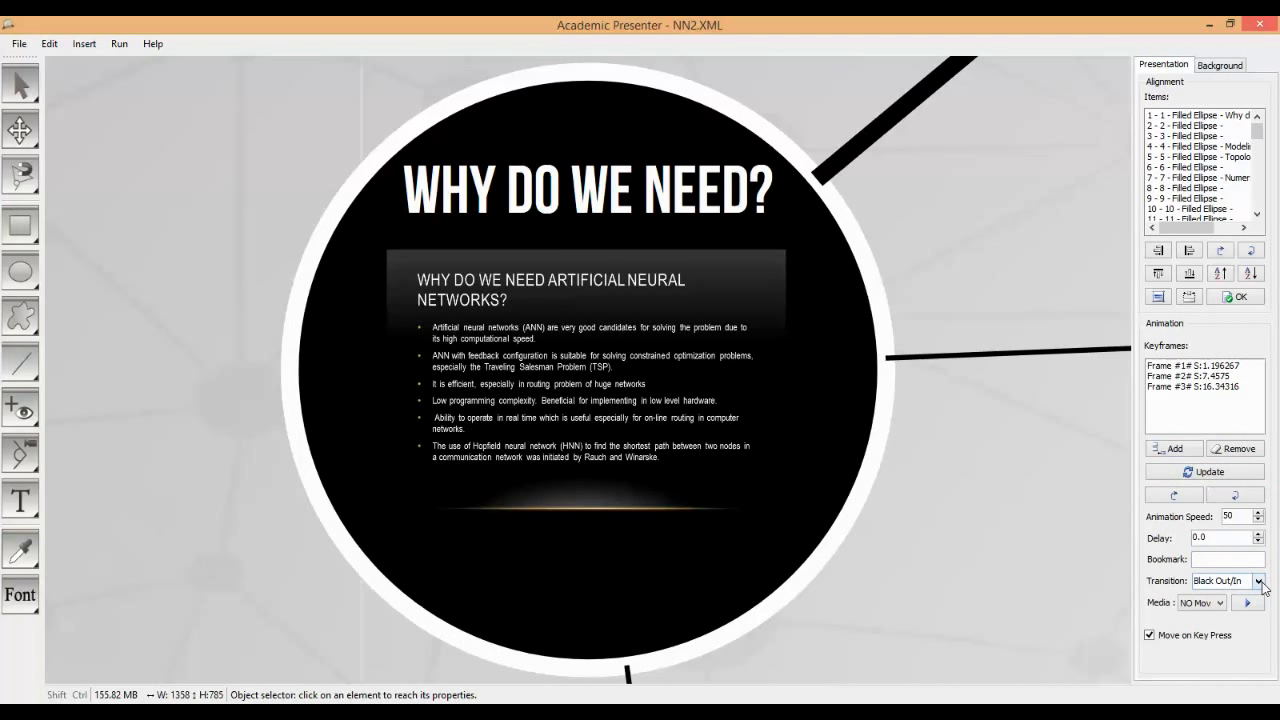
click(1260, 583)
click(1260, 584)
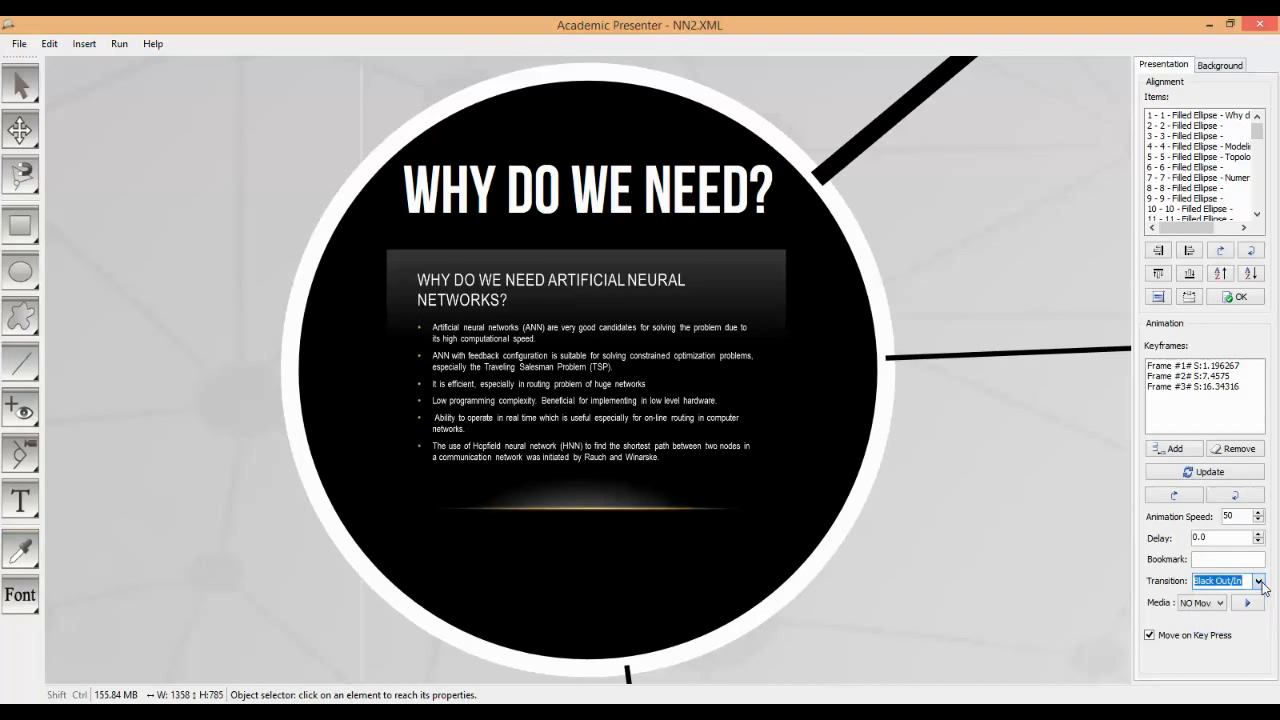
click(1179, 450)
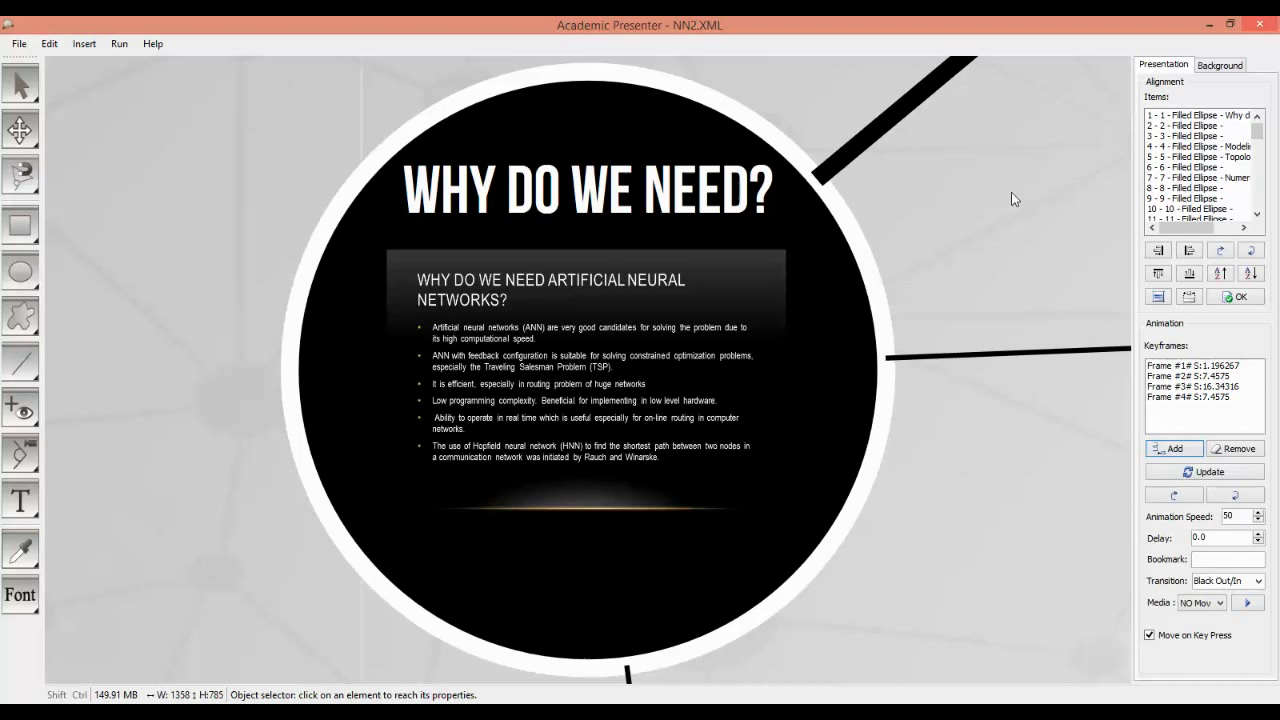
- Zoom out and pan the canvas until the TOPOLOGY circle is in view
click(1027, 163)
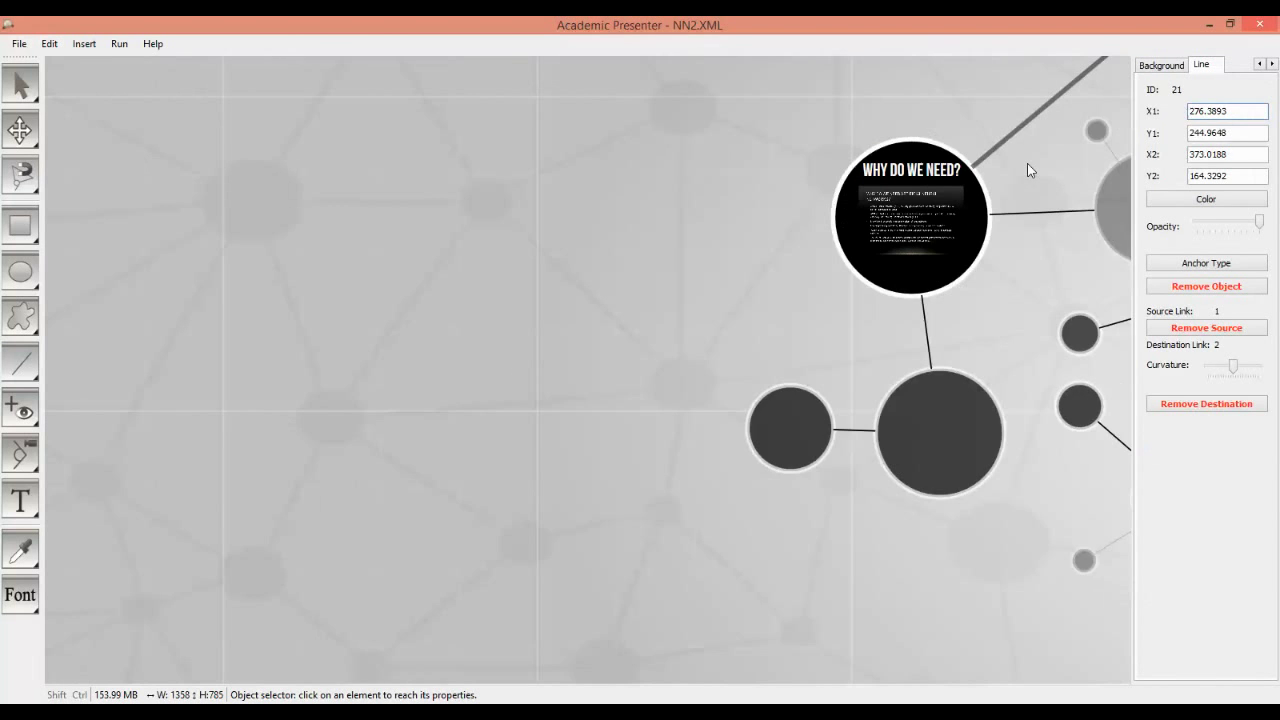
drag(1027, 163, 608, 402)
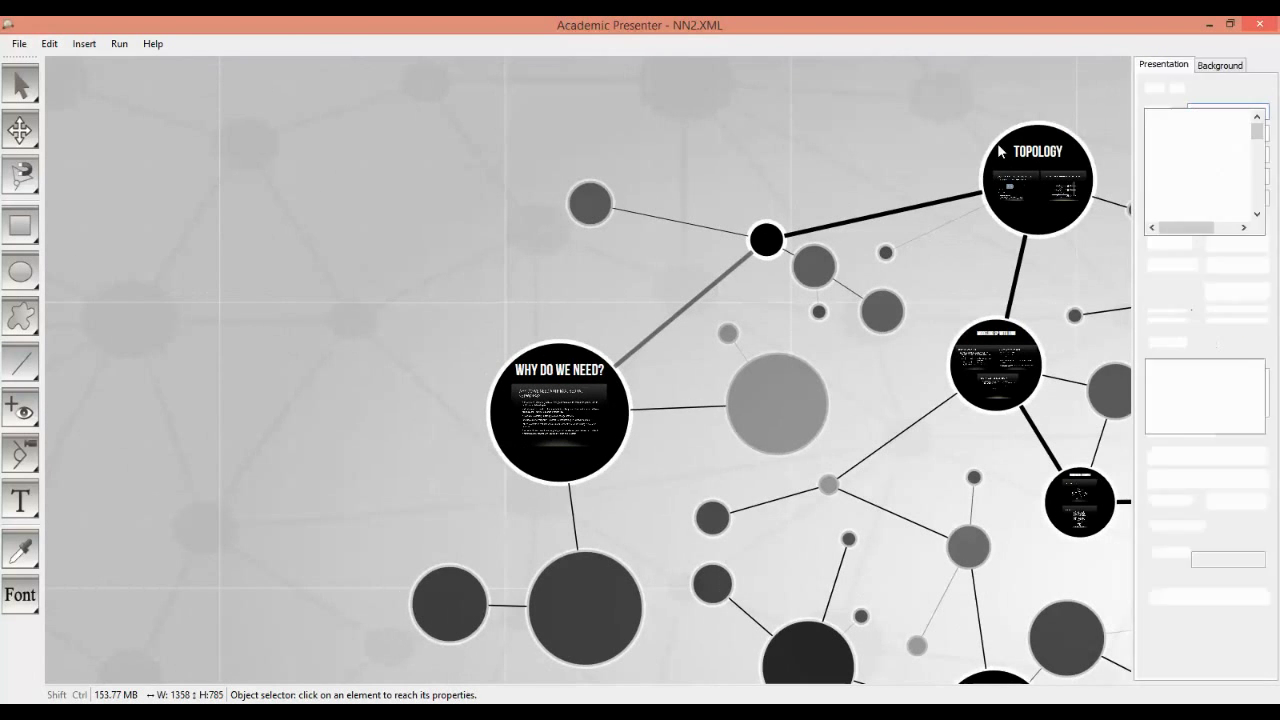
click(1000, 151)
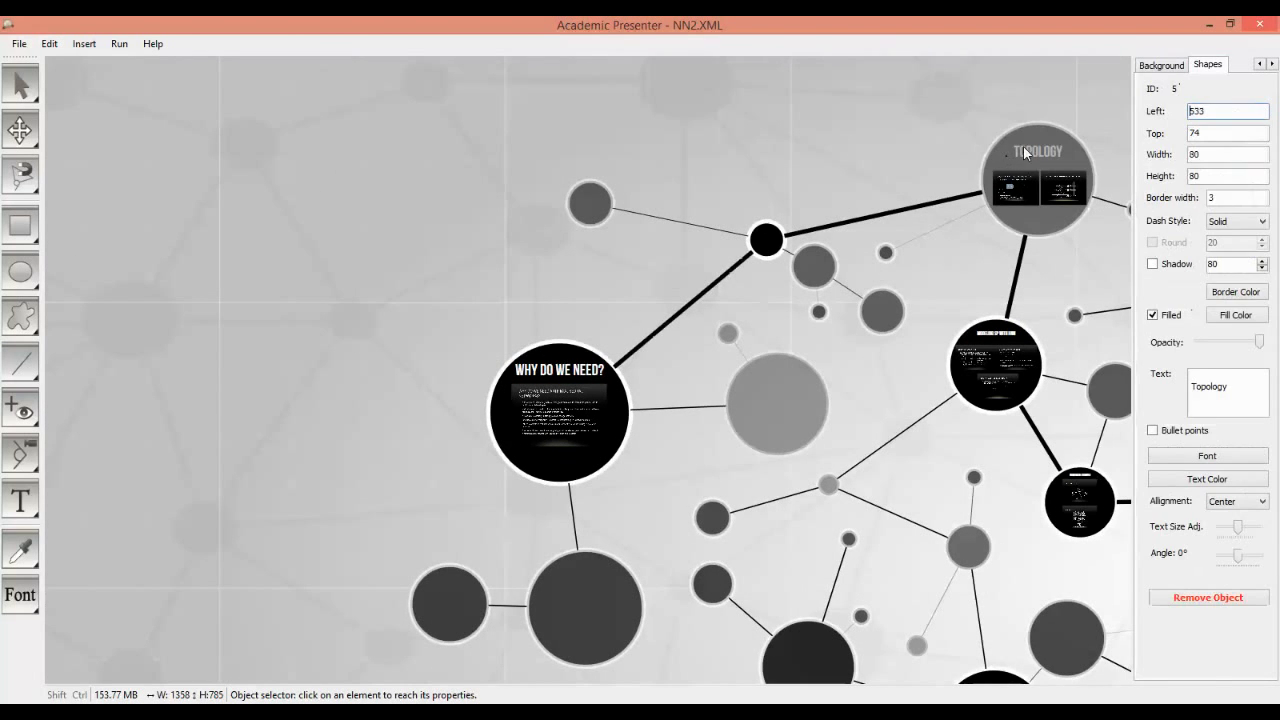
click(767, 163)
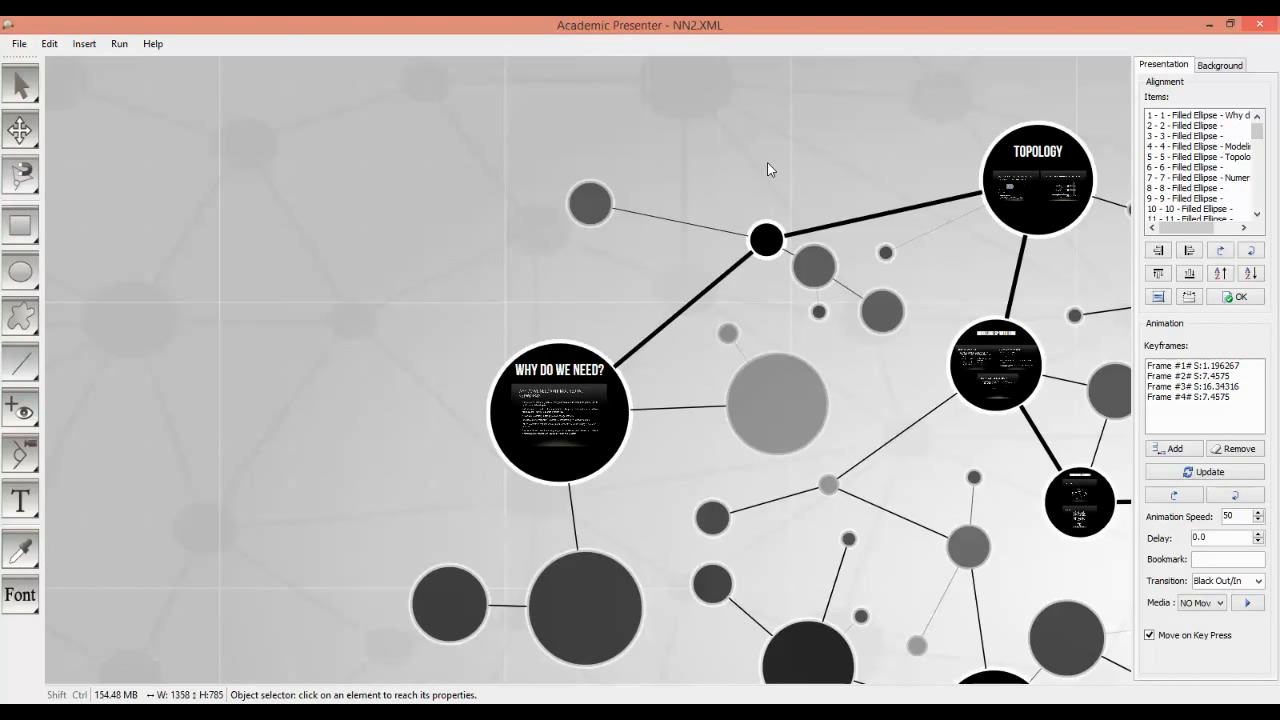
click(50, 44)
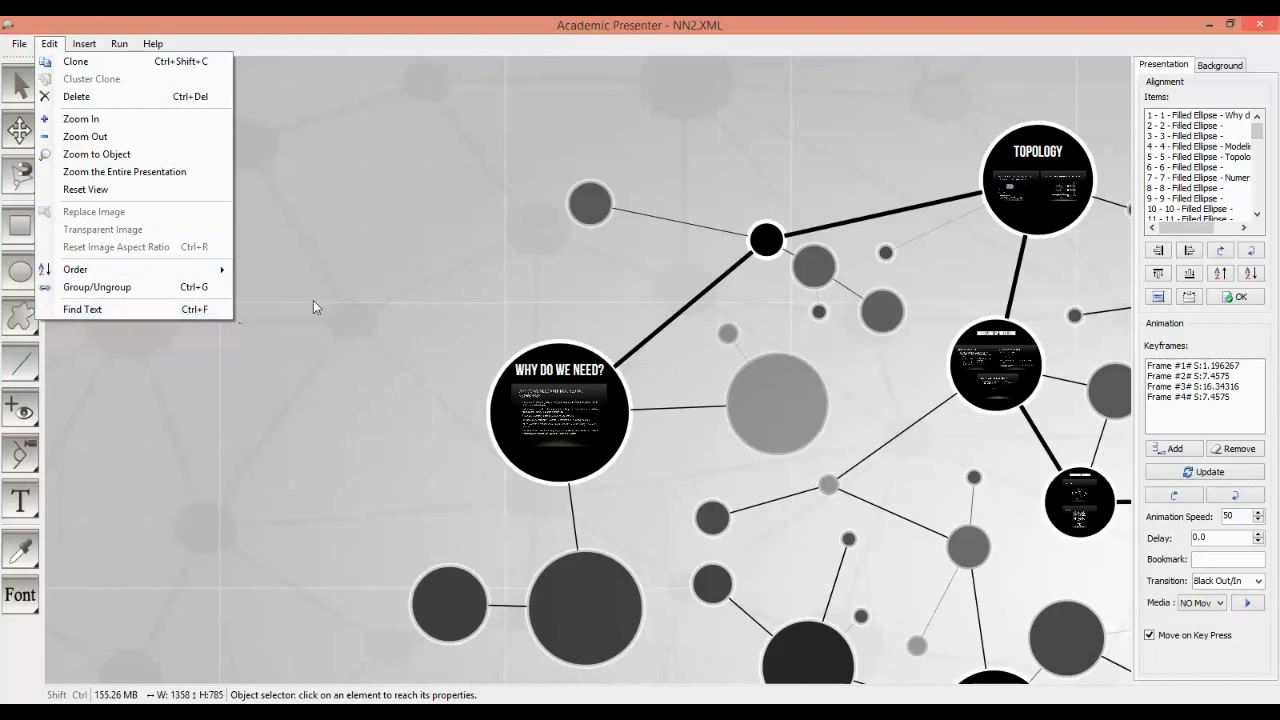
- Search for 'Topology' with Ctrl+F and jump to the TOPOLOGY circle
click(346, 298)
key(ctrl+f)
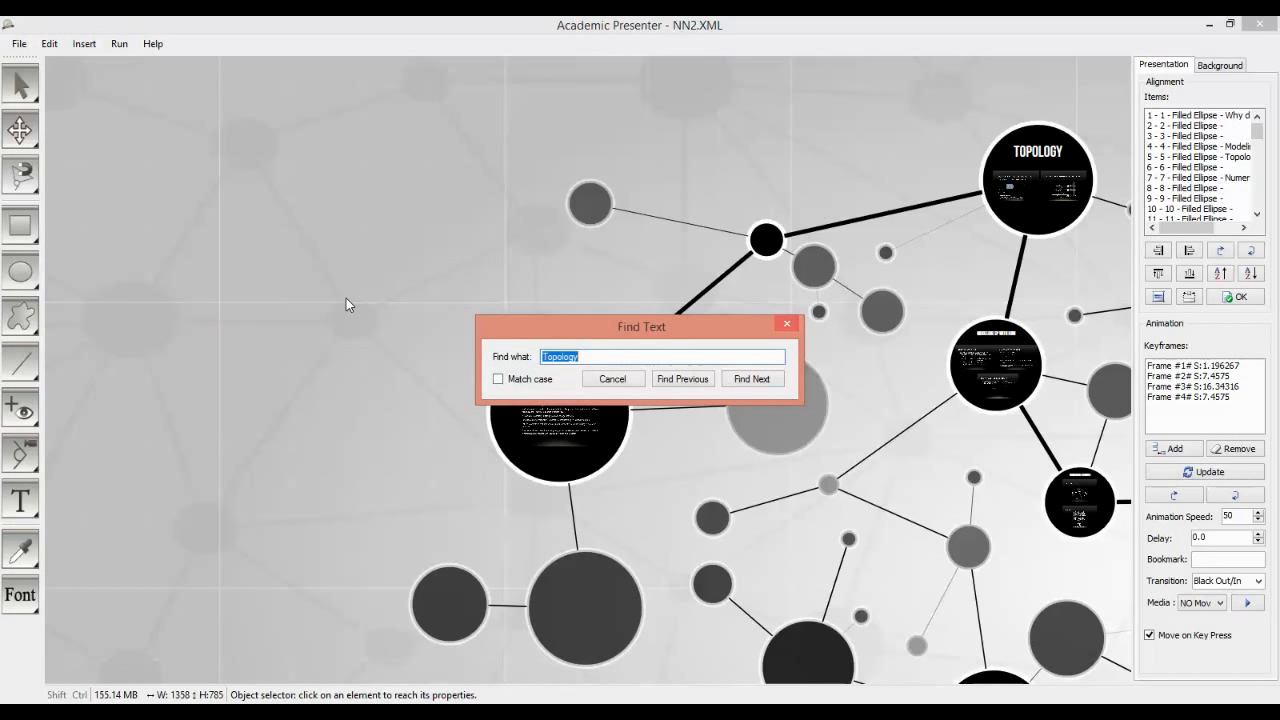
text(T)
click(744, 379)
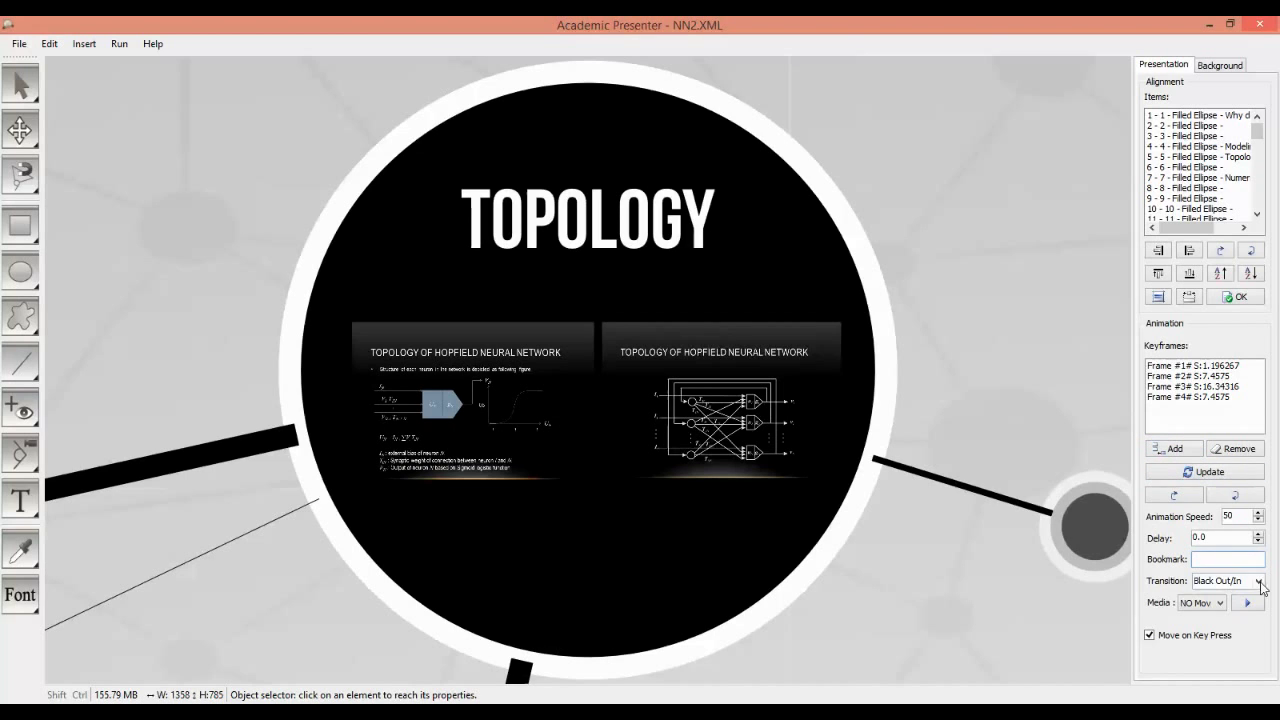
- Add keyframe five on TOPOLOGY with a Move transition at speed 100, then select the left Hopfield slide
click(1257, 582)
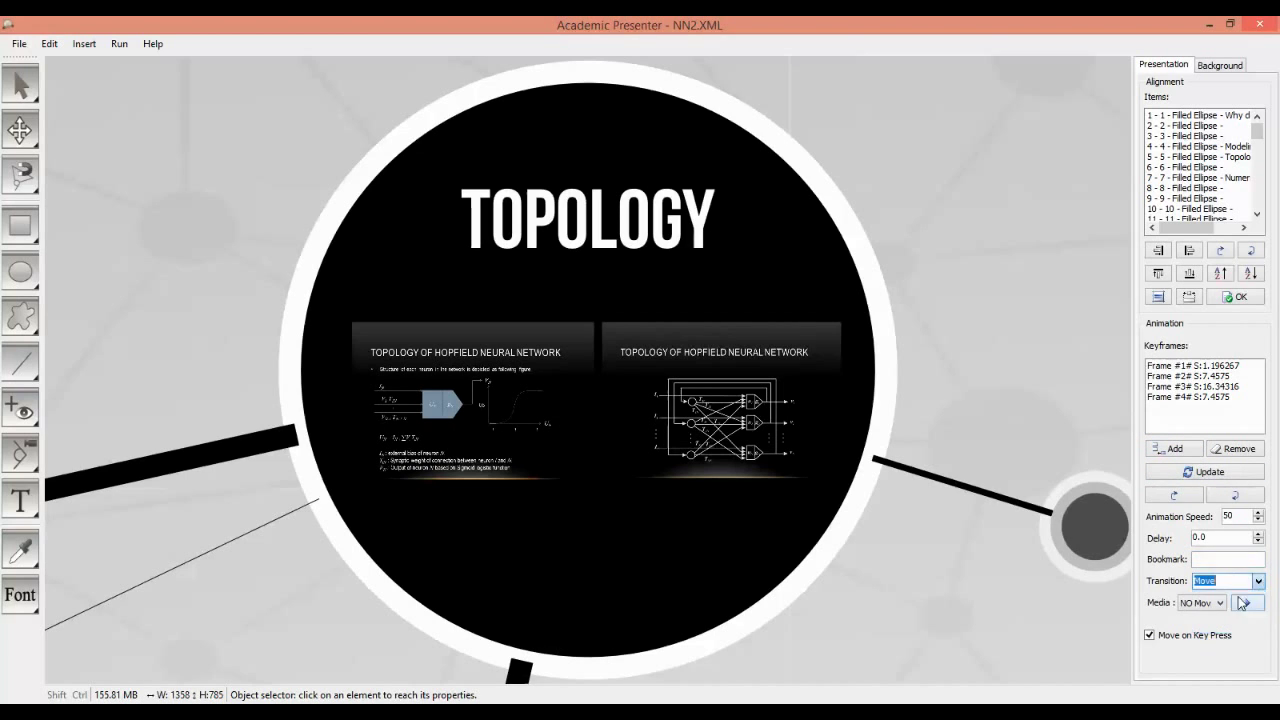
double_click(1246, 516)
text(100)
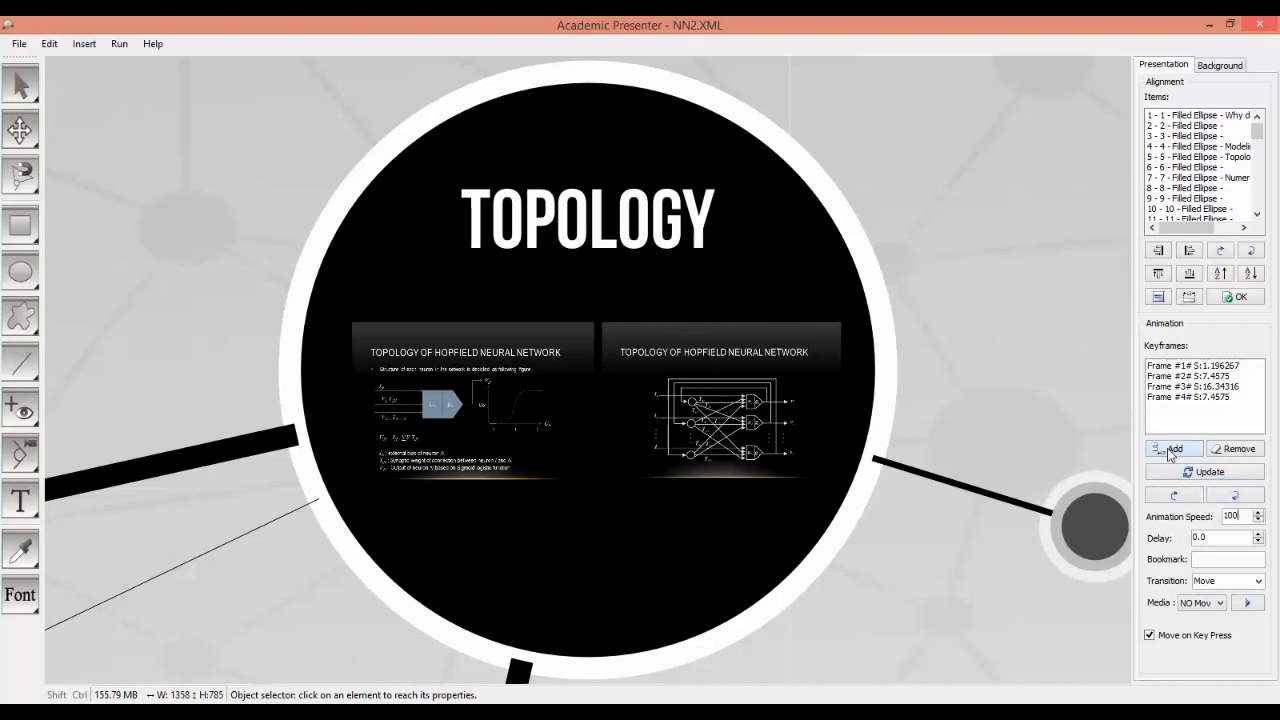
click(1171, 451)
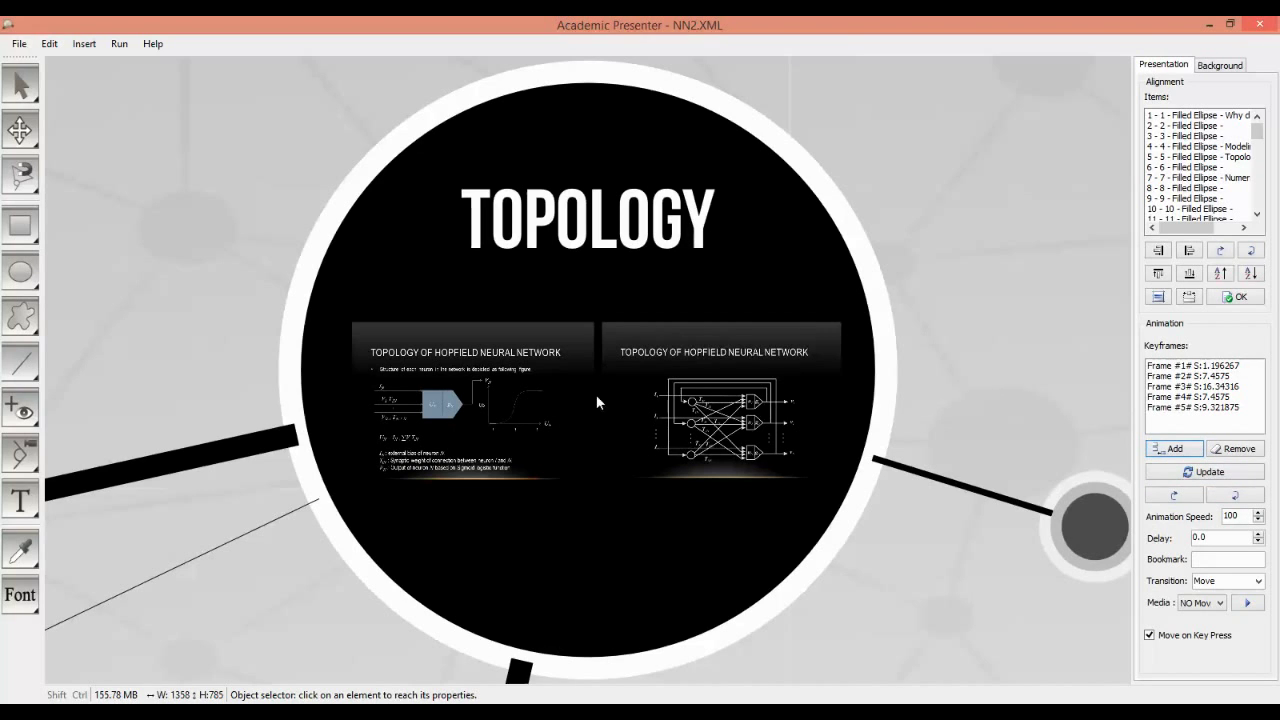
click(558, 388)
- Zoom to the first Hopfield topology slide and add it as a Fade Away keyframe at speed 50
click(52, 44)
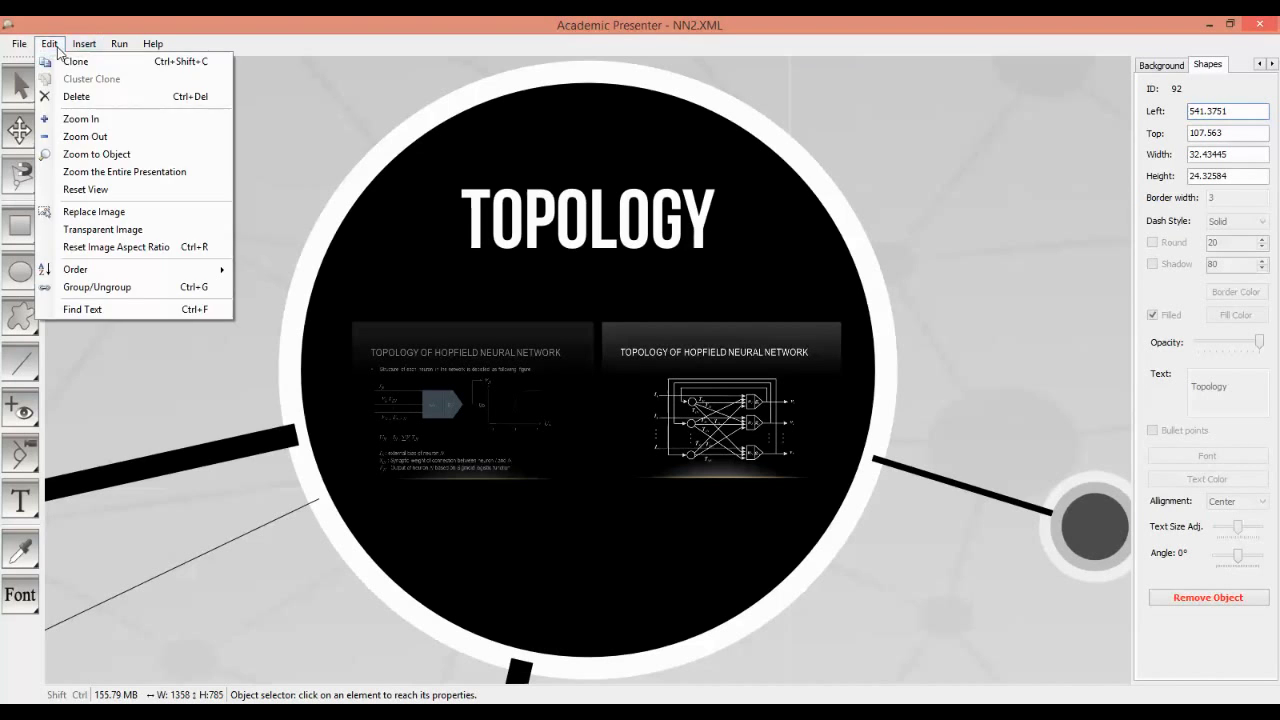
click(96, 154)
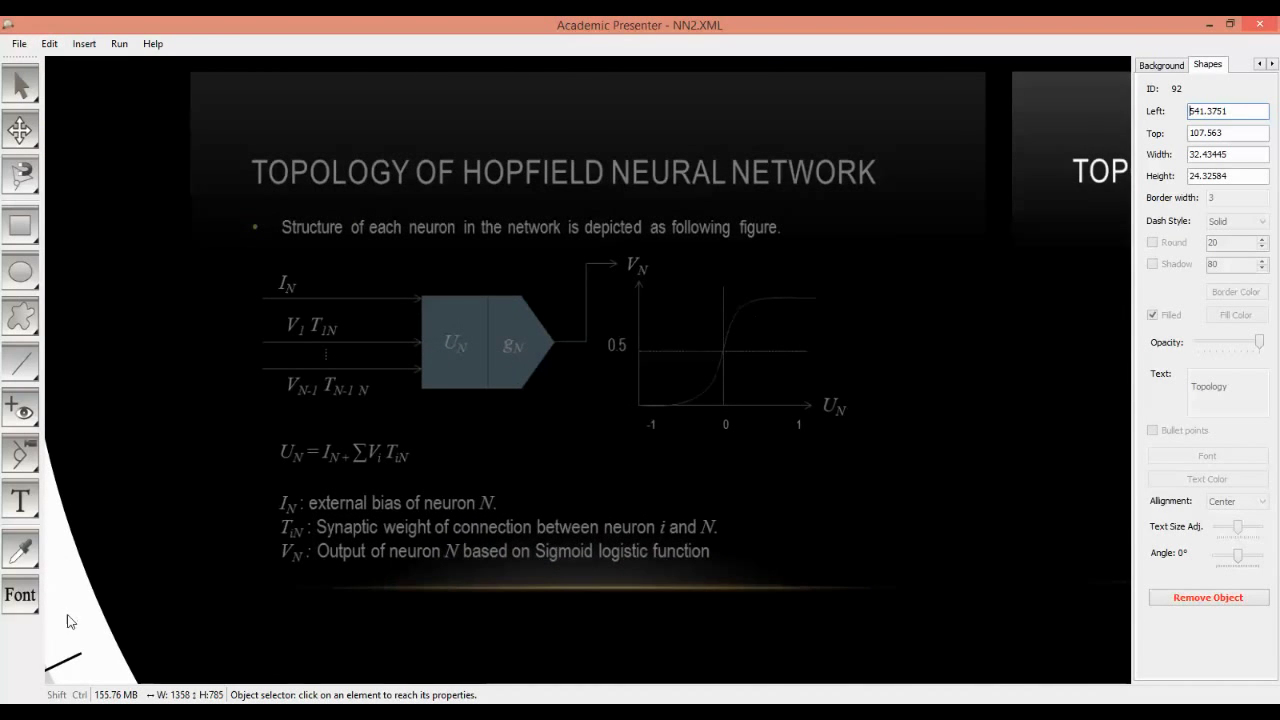
click(72, 622)
click(1170, 68)
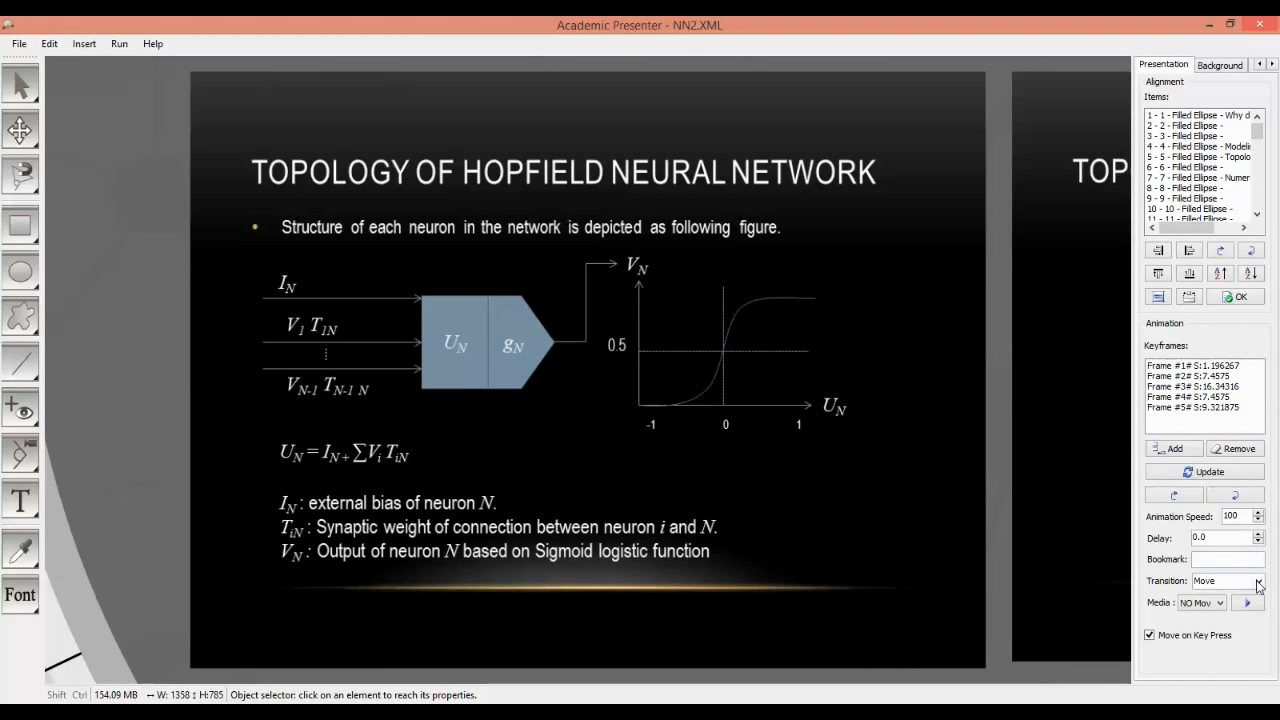
click(1258, 581)
click(1222, 630)
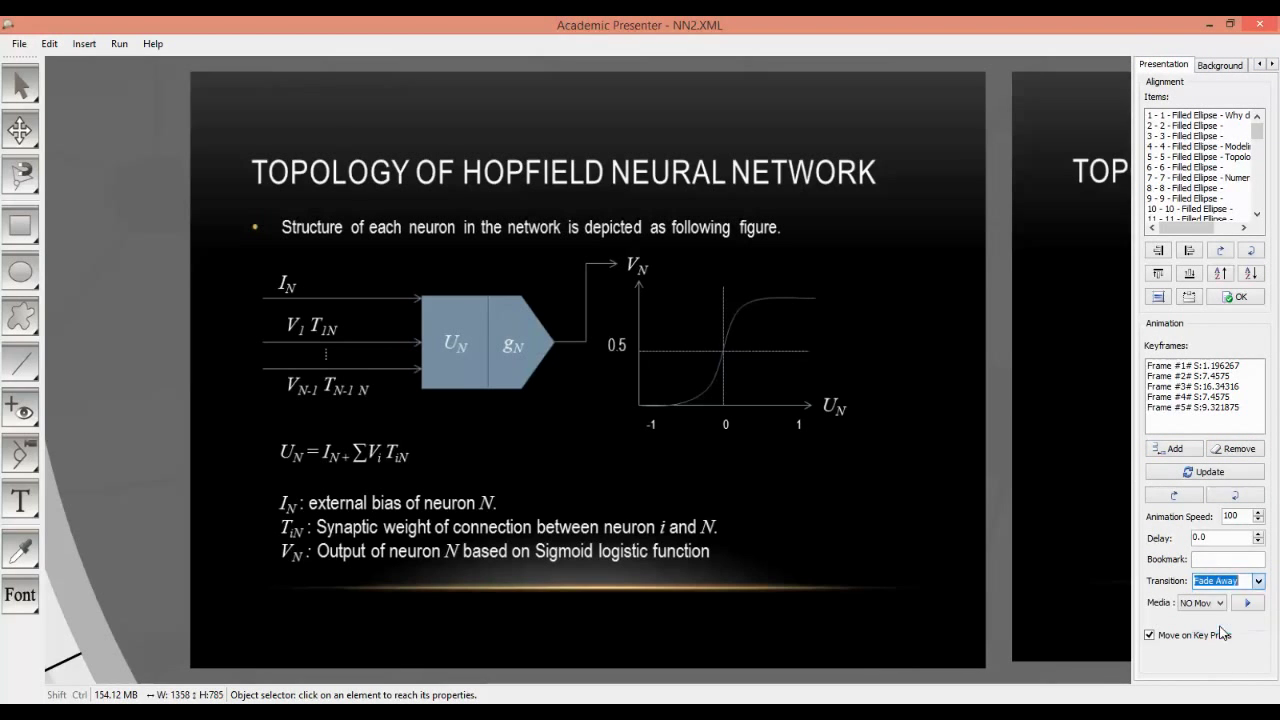
double_click(1250, 516)
text(50)
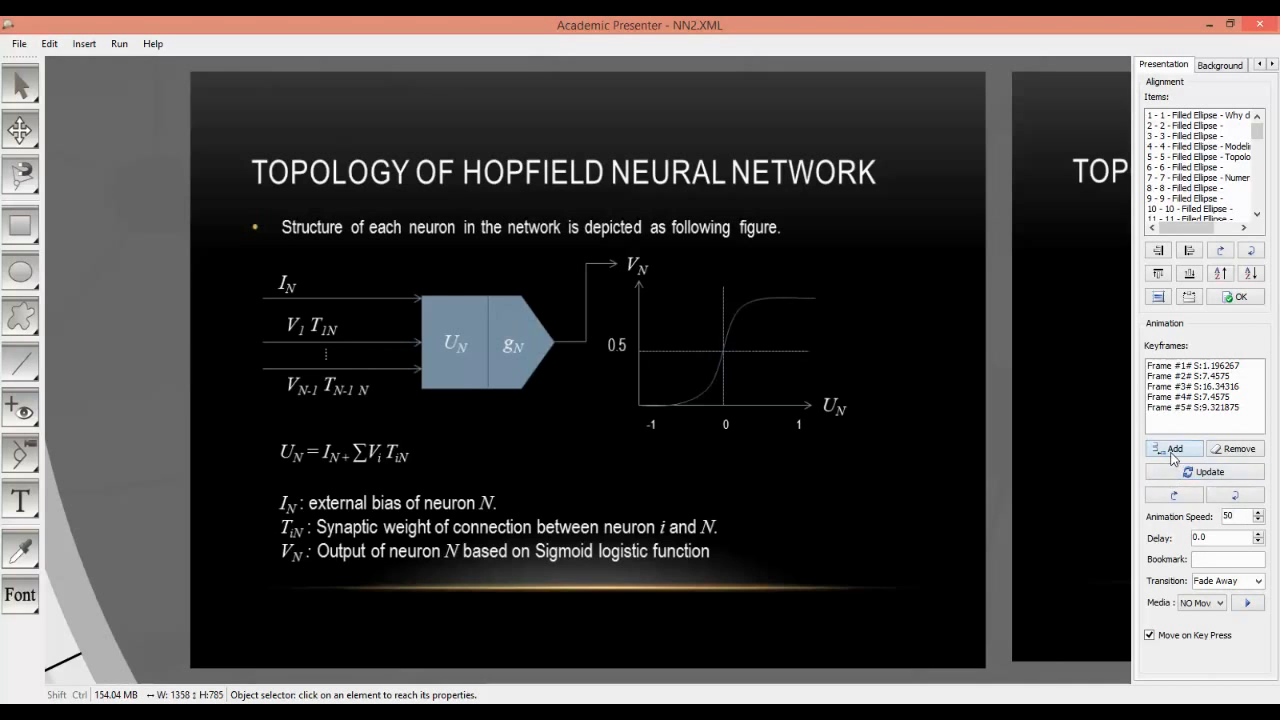
click(1195, 472)
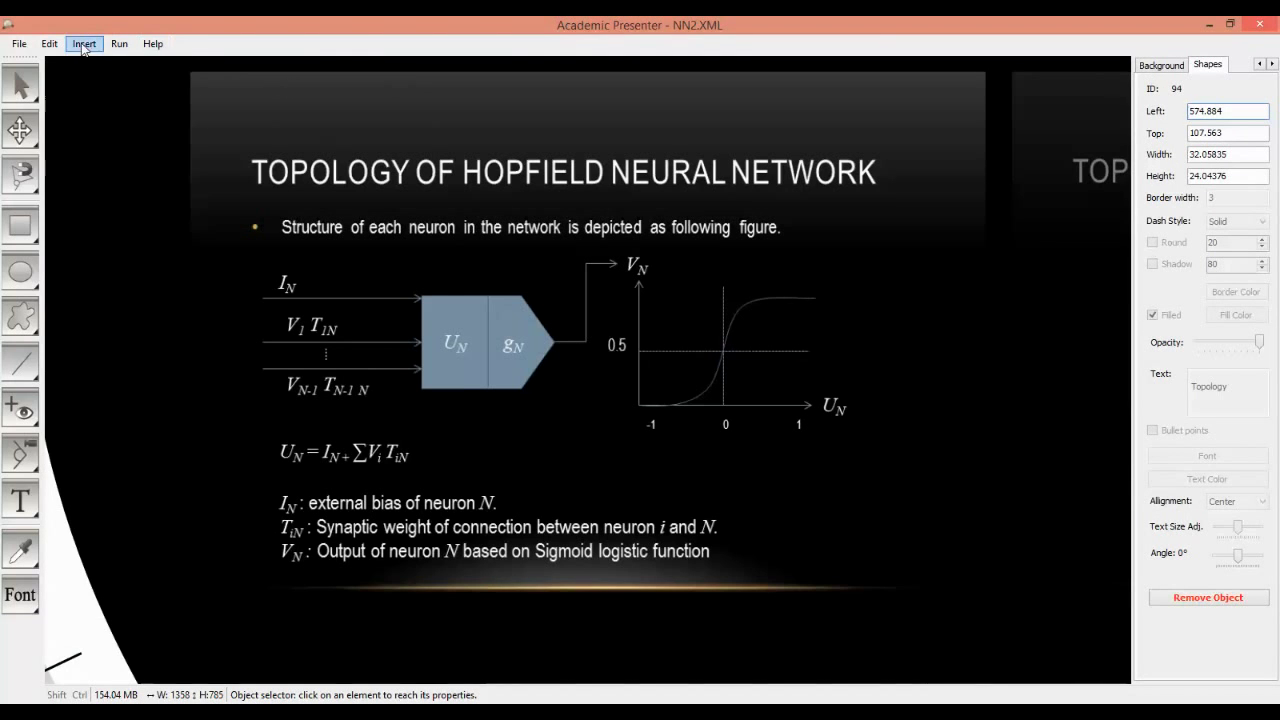
- Zoom to the second slide with the network diagram and add it as a keyframe
click(49, 43)
click(85, 158)
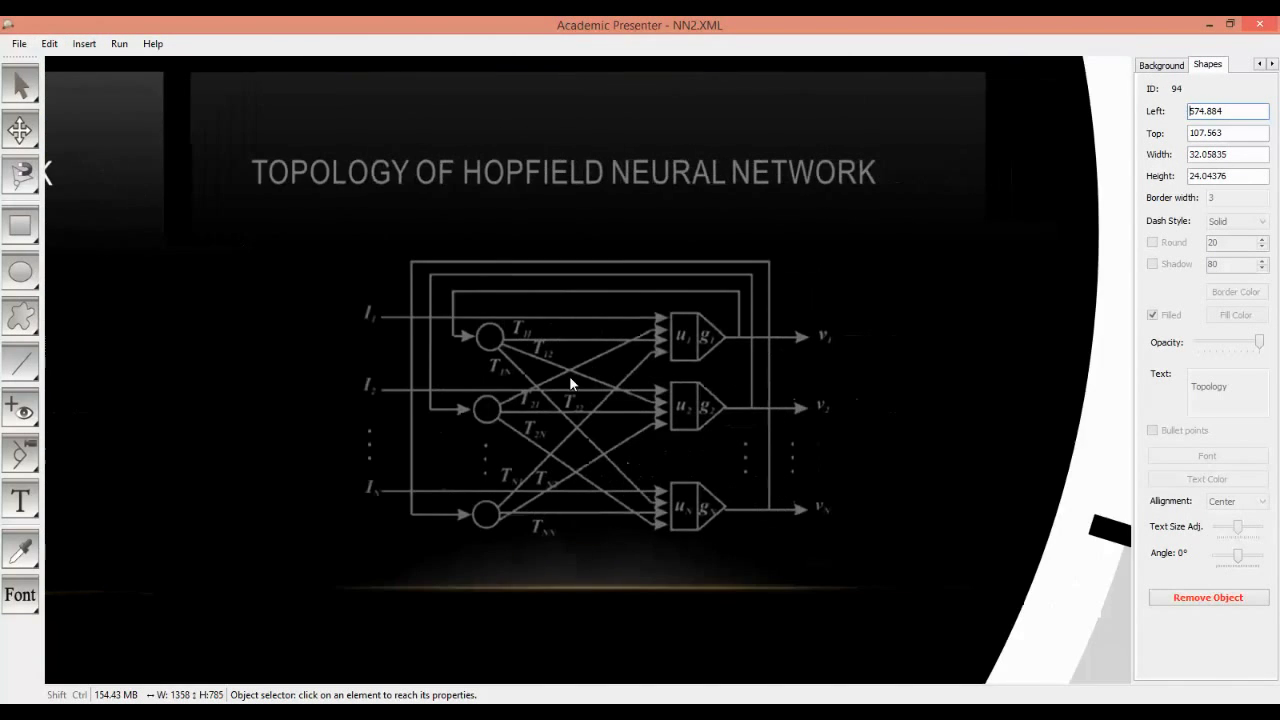
click(1162, 65)
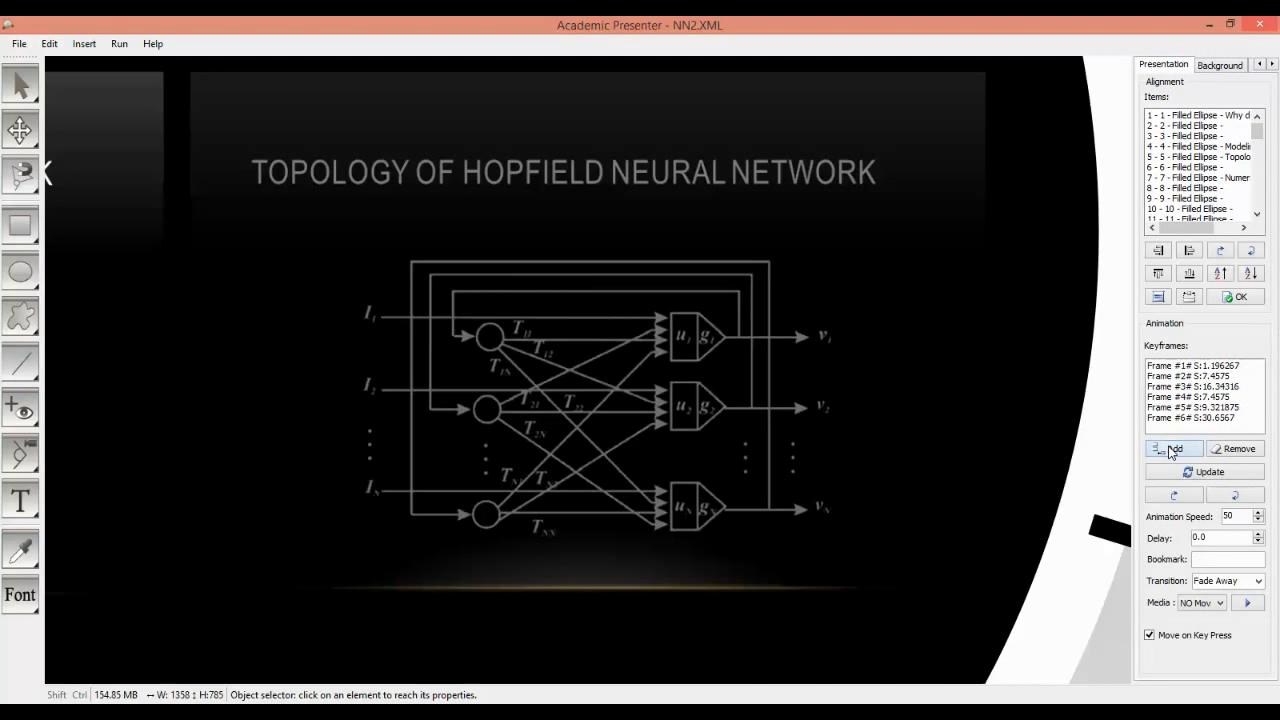
click(1172, 450)
- Press F5 to pull back out to the TOPOLOGY circle with both Hopfield slides
key(F5)
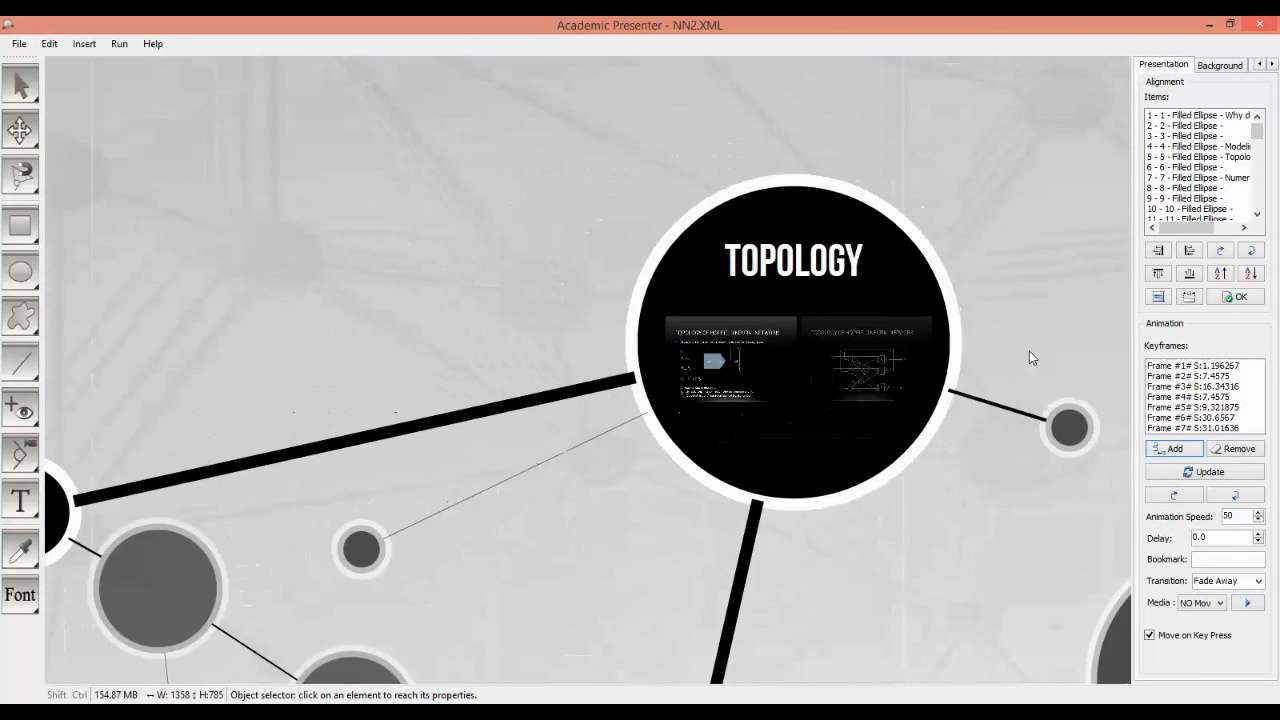